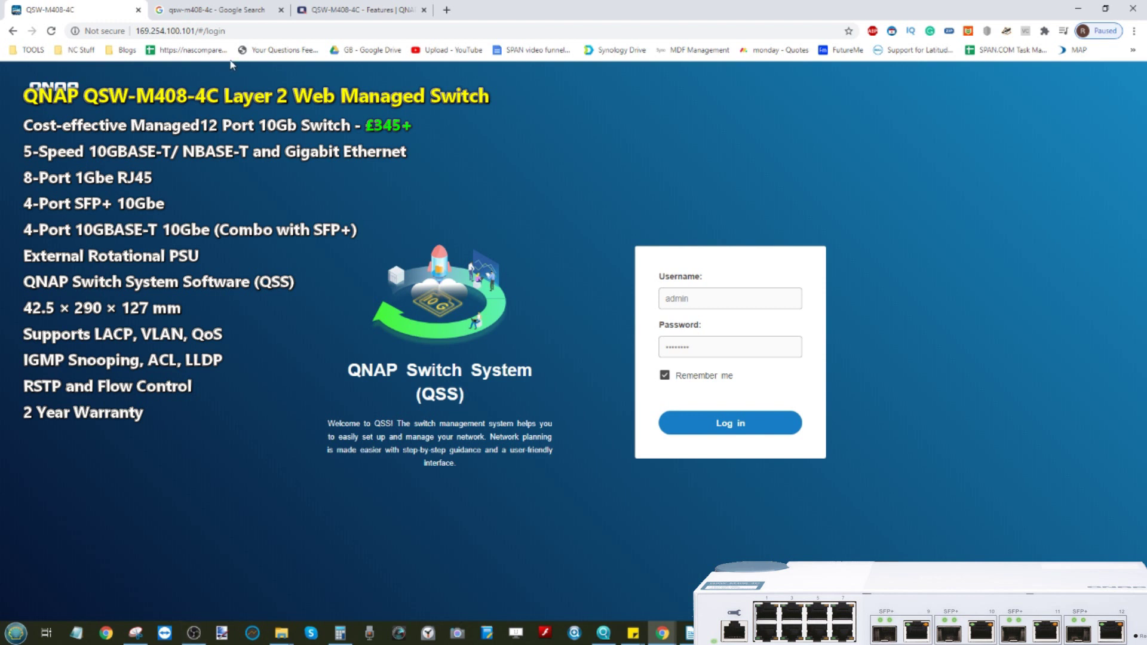
- Close the Google results and view the zoomed-in QSW-M408-4C features page on qnap.com
click(281, 9)
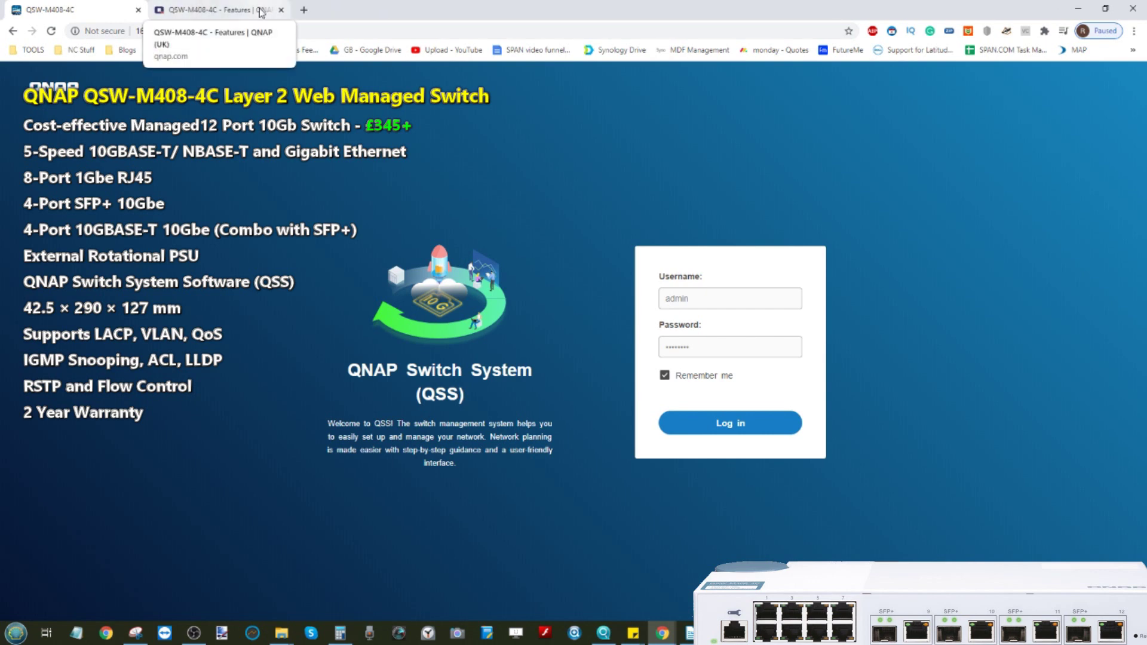
click(262, 9)
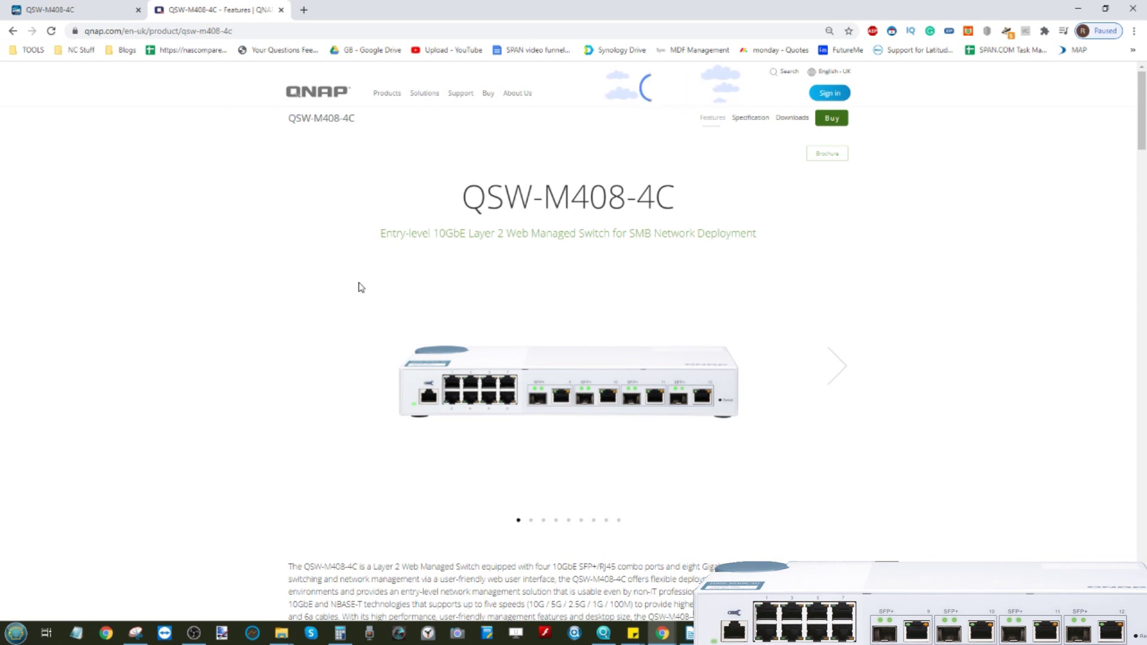
scroll(663, 96, down, 2)
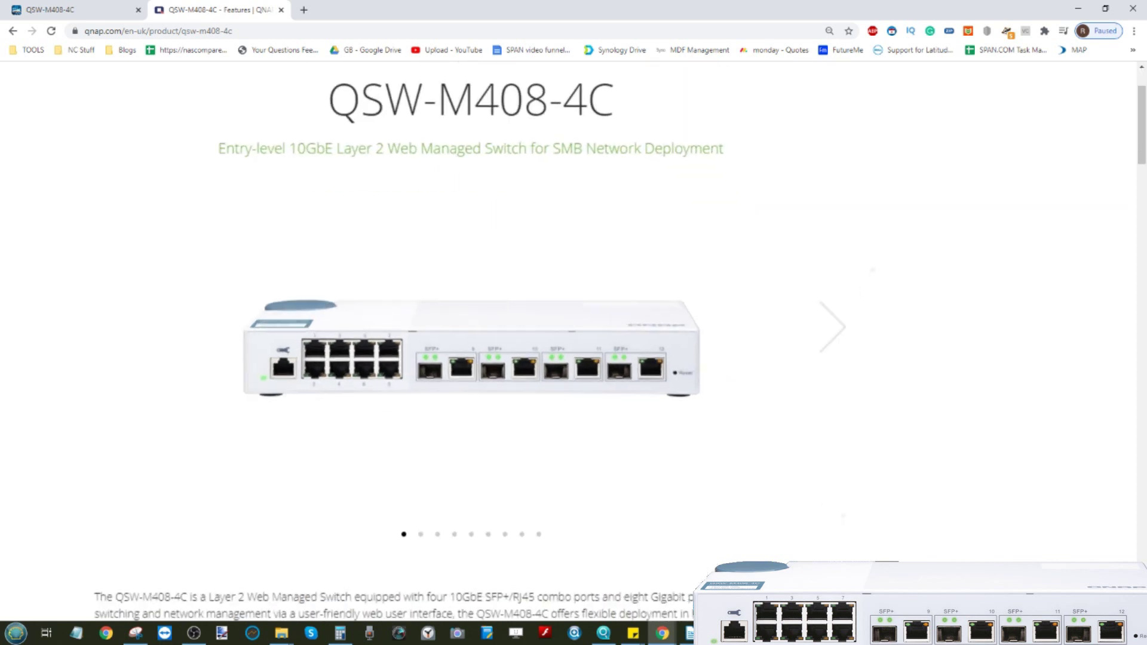
key(ctrl+plus)
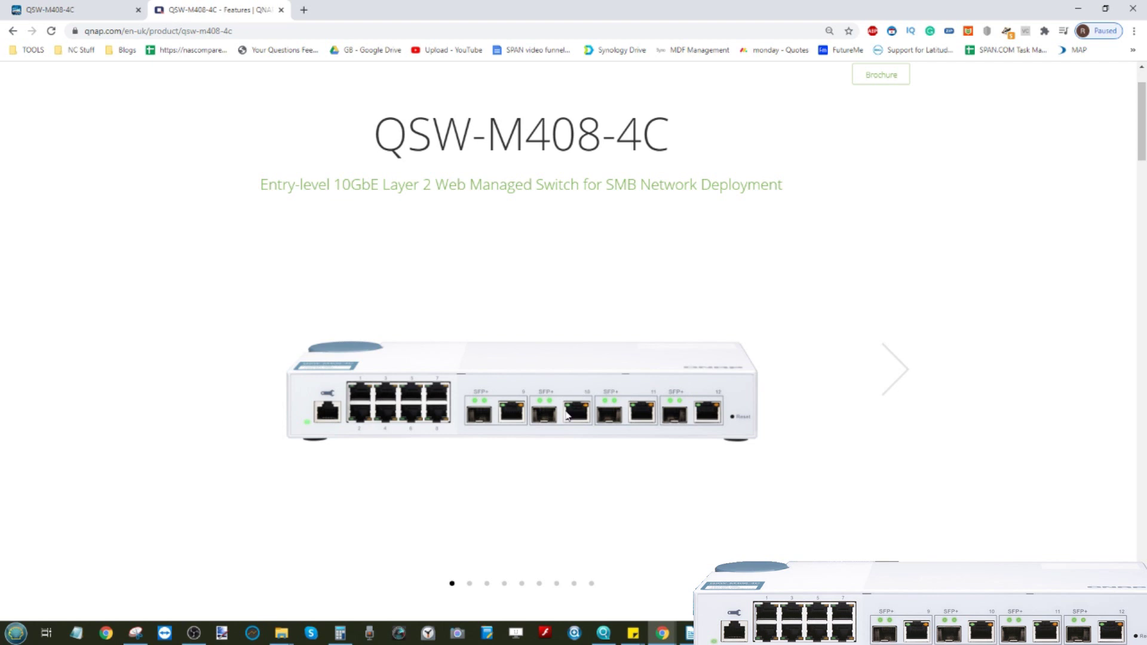
scroll(567, 416, down, 4)
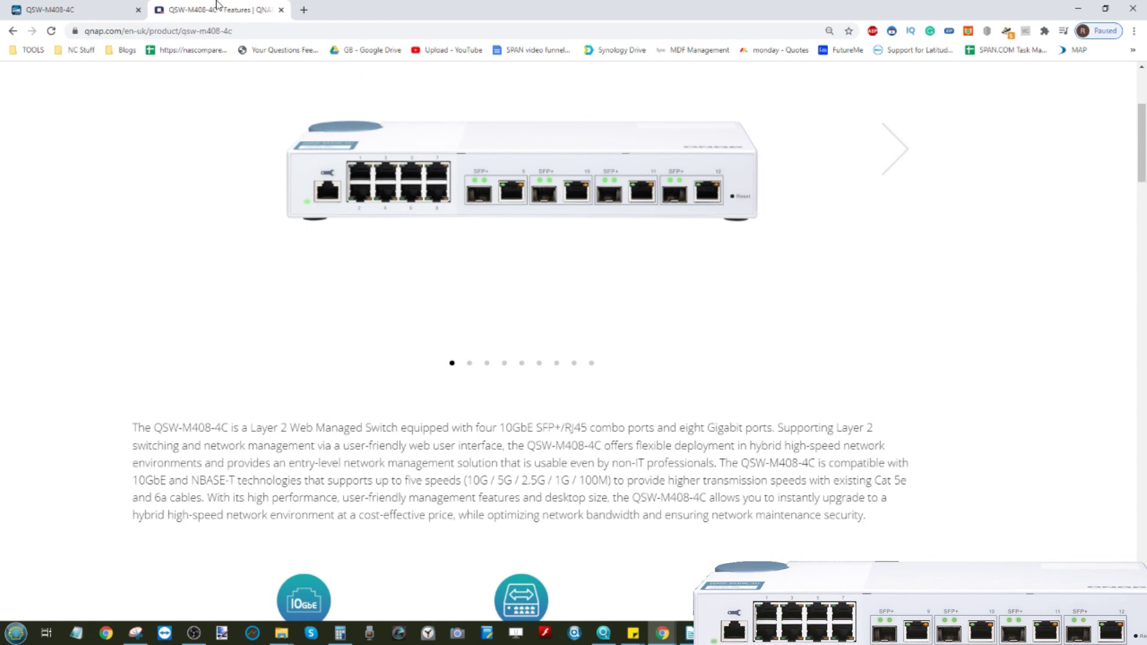
- Go back to the switch's QSS login tab at 169.254.100.101
click(71, 6)
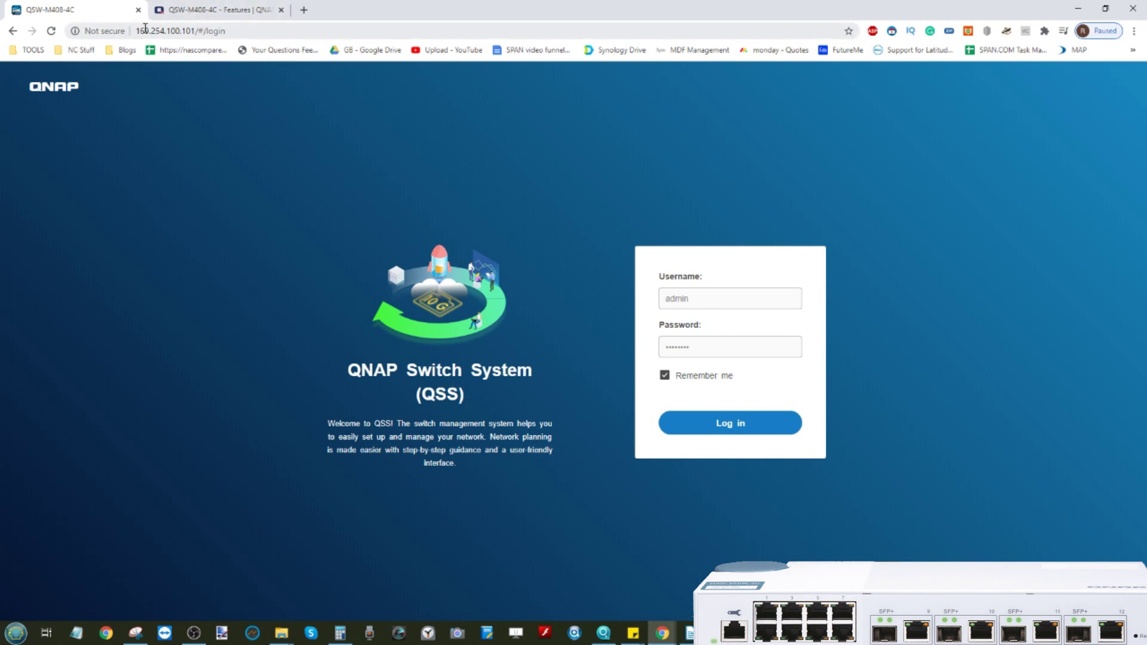
- Rescan in Qfinder Pro so the QSW-M408-4C appears at 169.254.100.101 with firmware 1.0.4
click(604, 632)
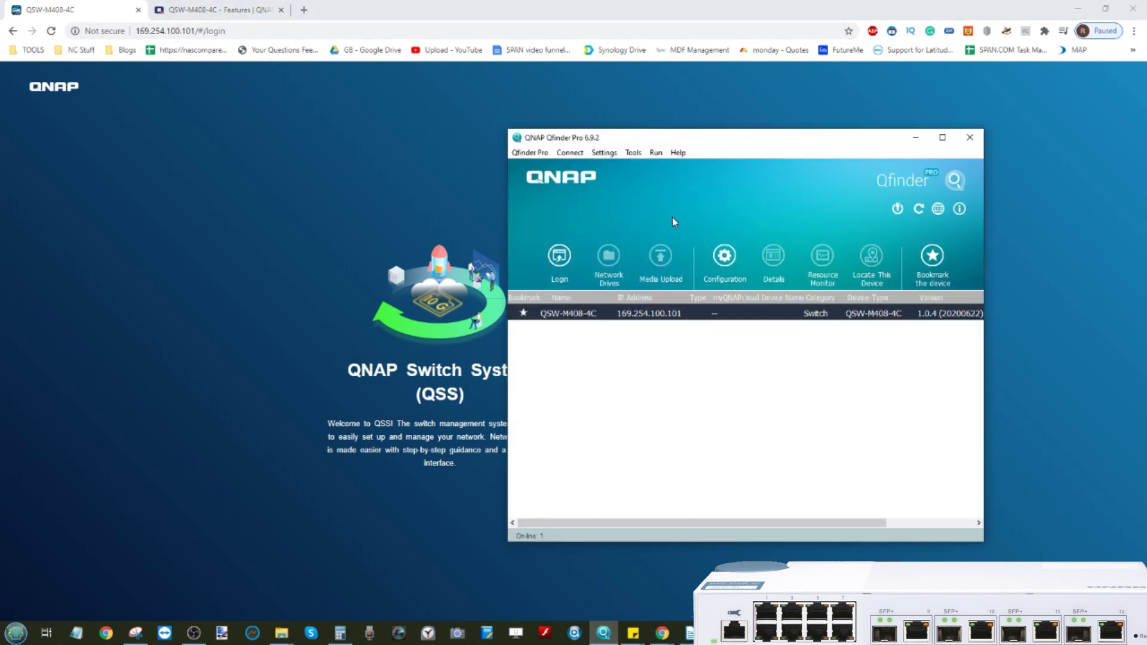
click(919, 209)
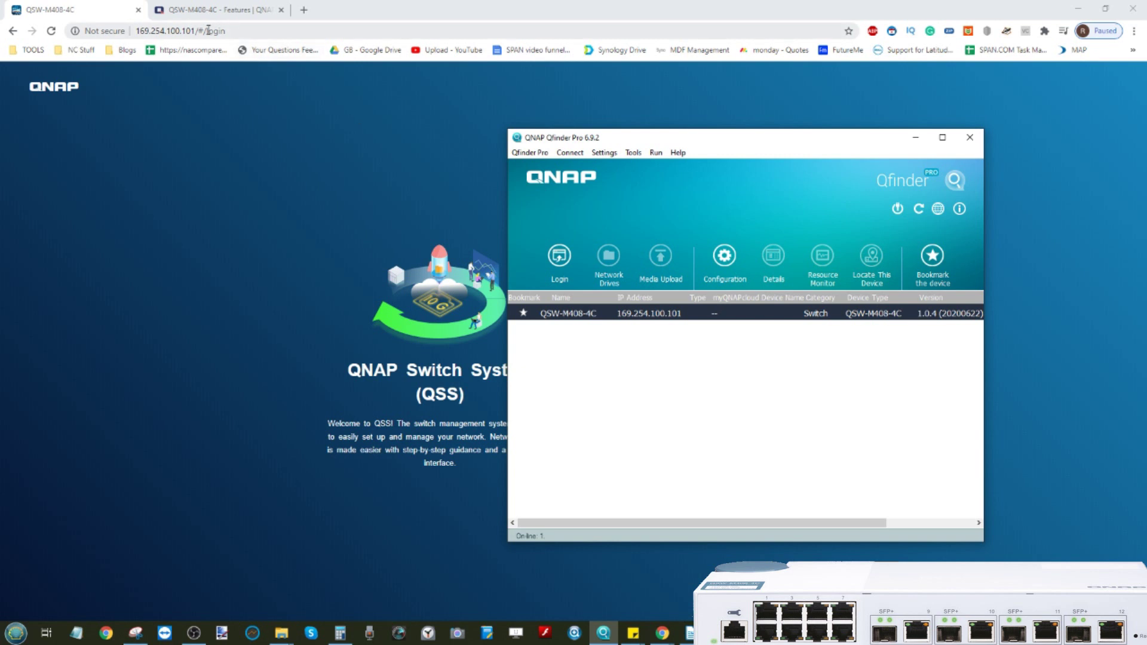
key(super)
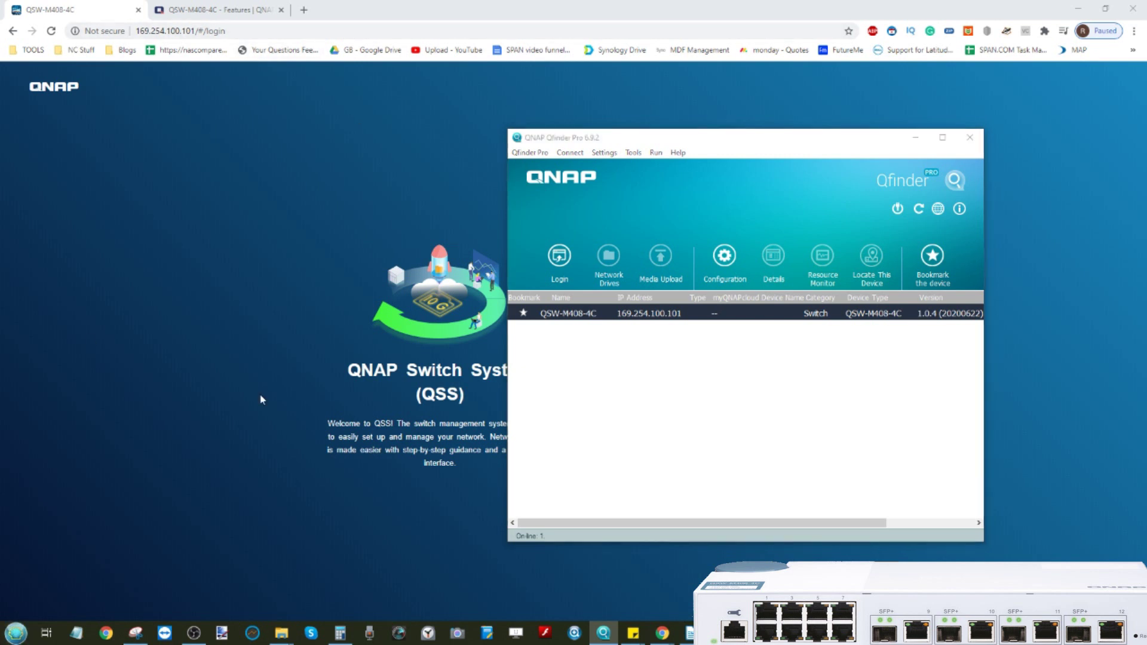
- In Network Connections, check the Ethernet 4 adapter's connection status
click(212, 457)
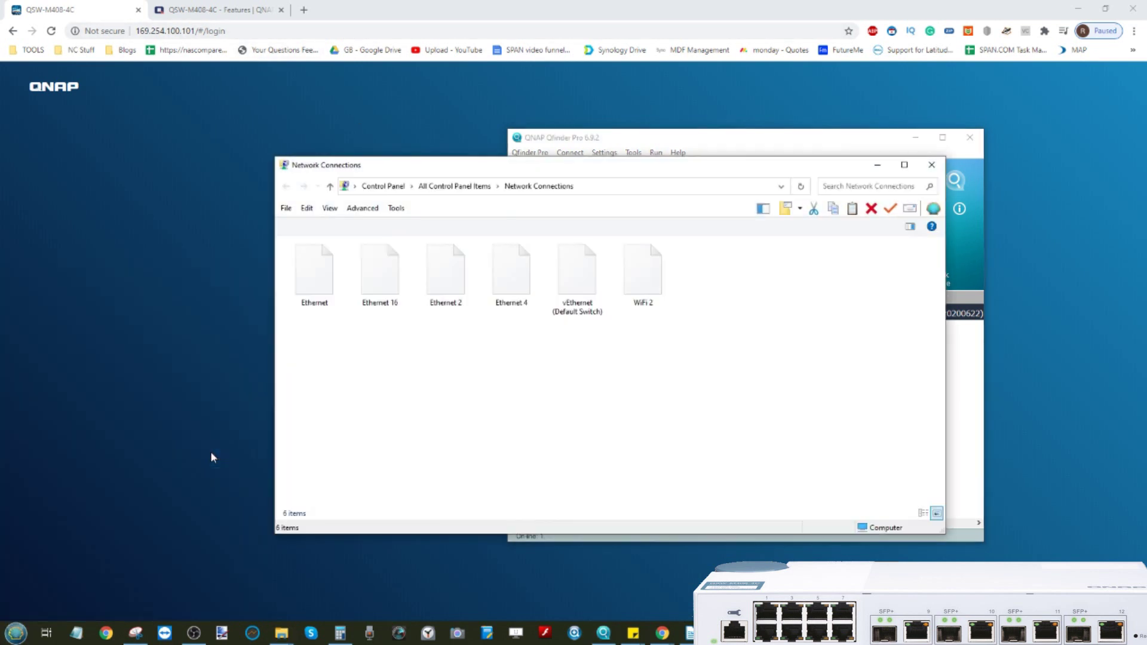
click(506, 276)
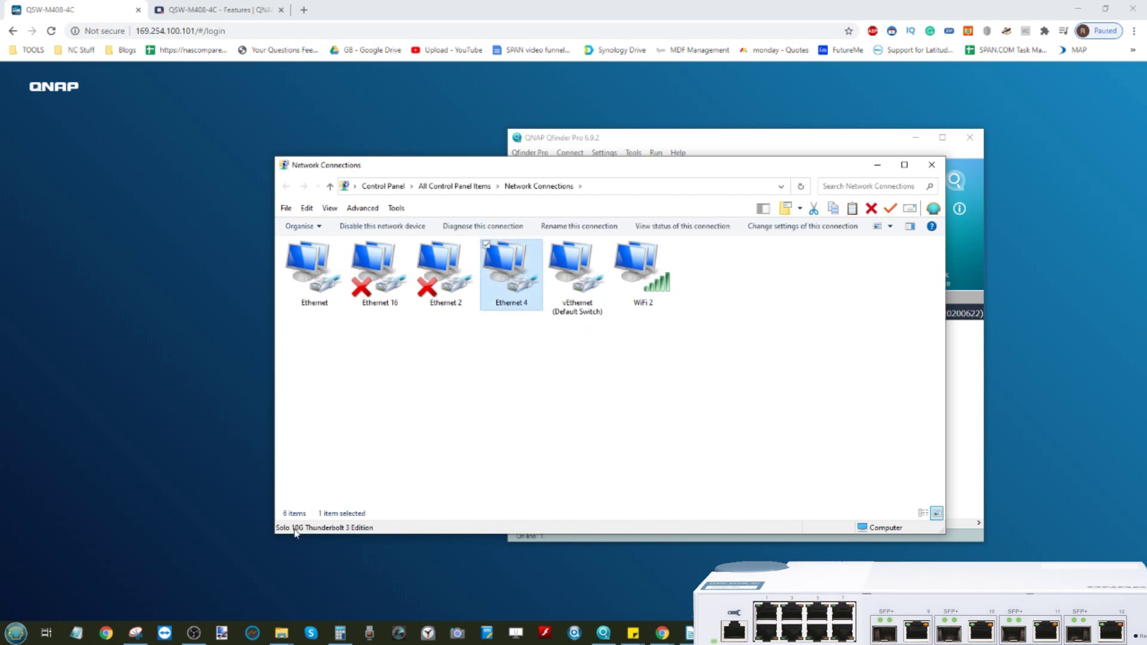
right_click(511, 288)
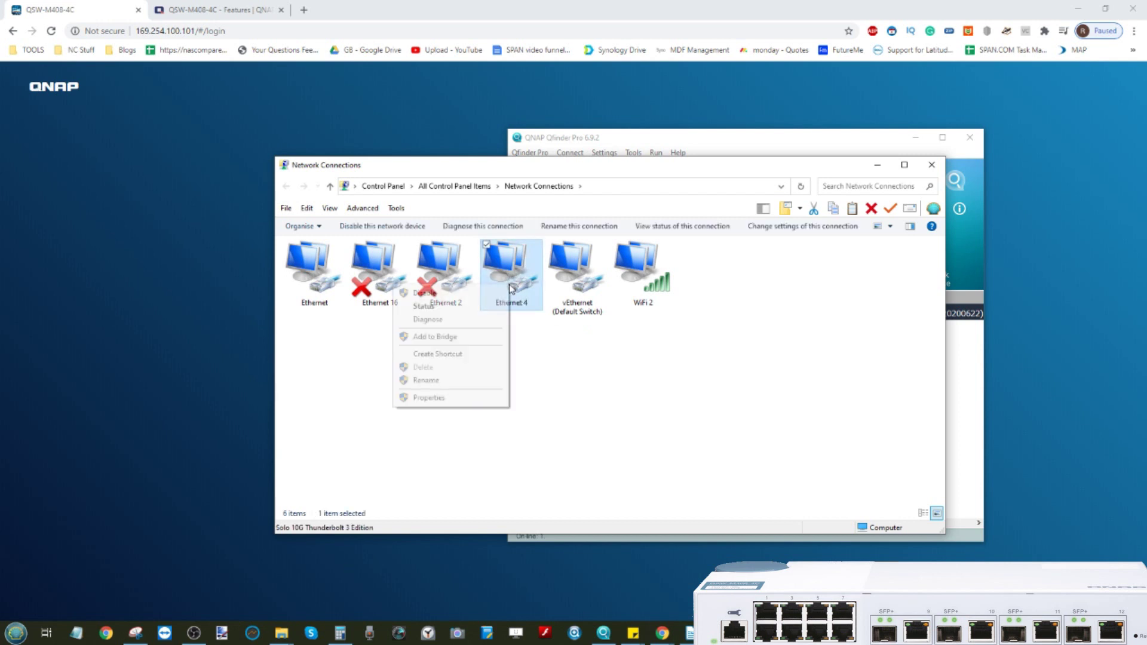
click(484, 307)
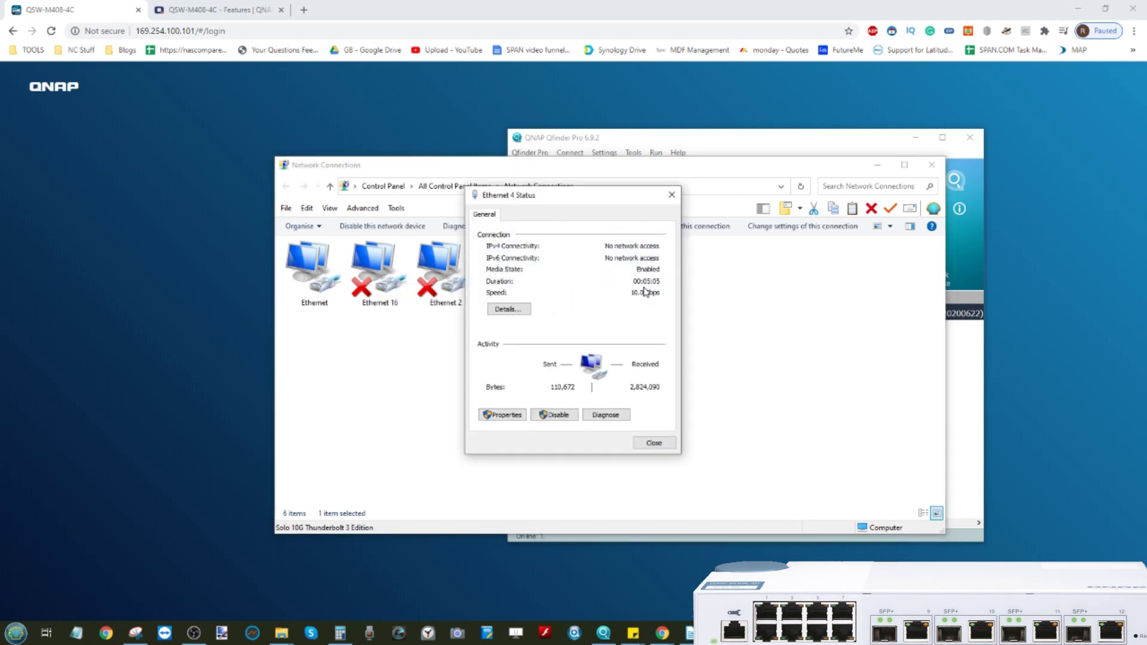
click(671, 195)
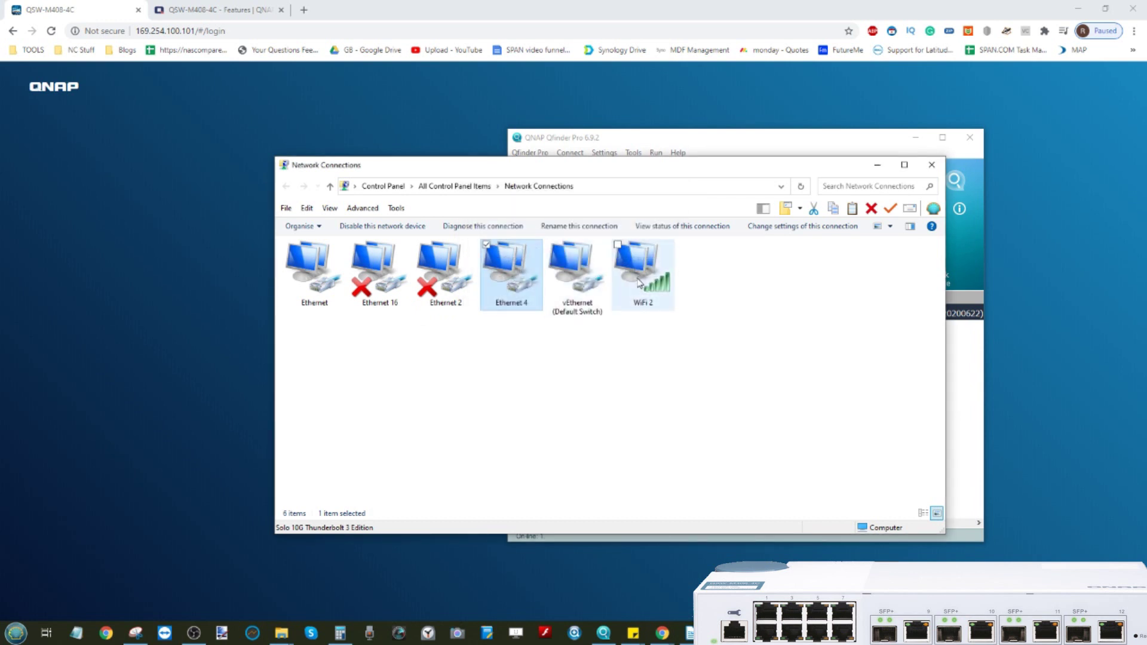
- Look over the Ethernet adapter's properties without changes, then minimise Network Connections
right_click(322, 274)
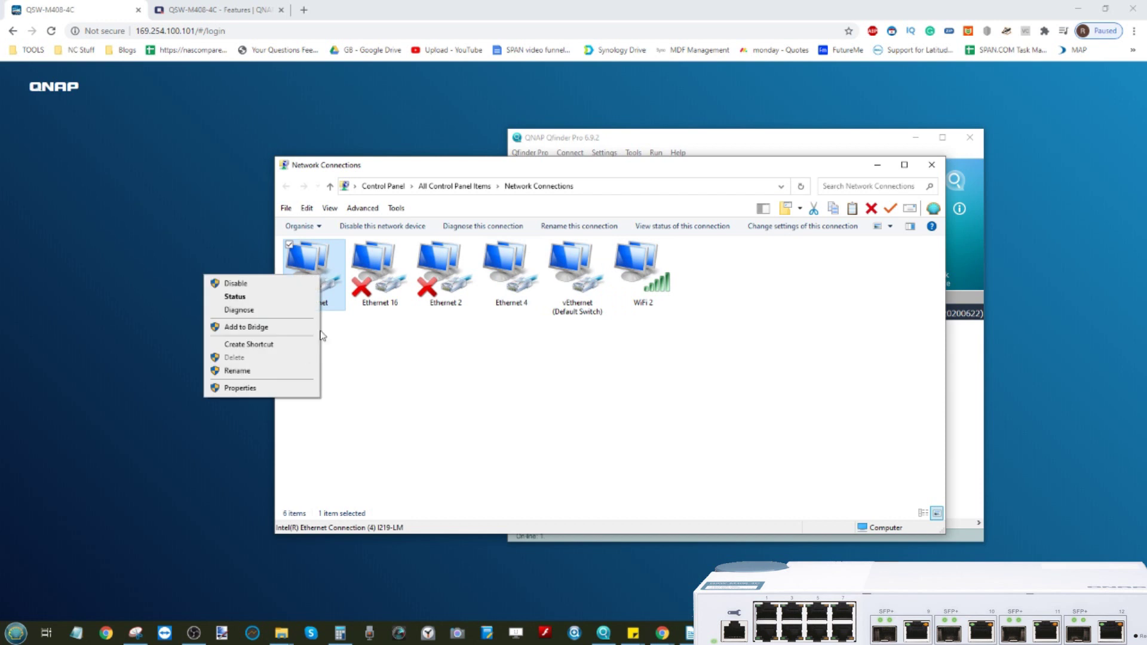
click(288, 391)
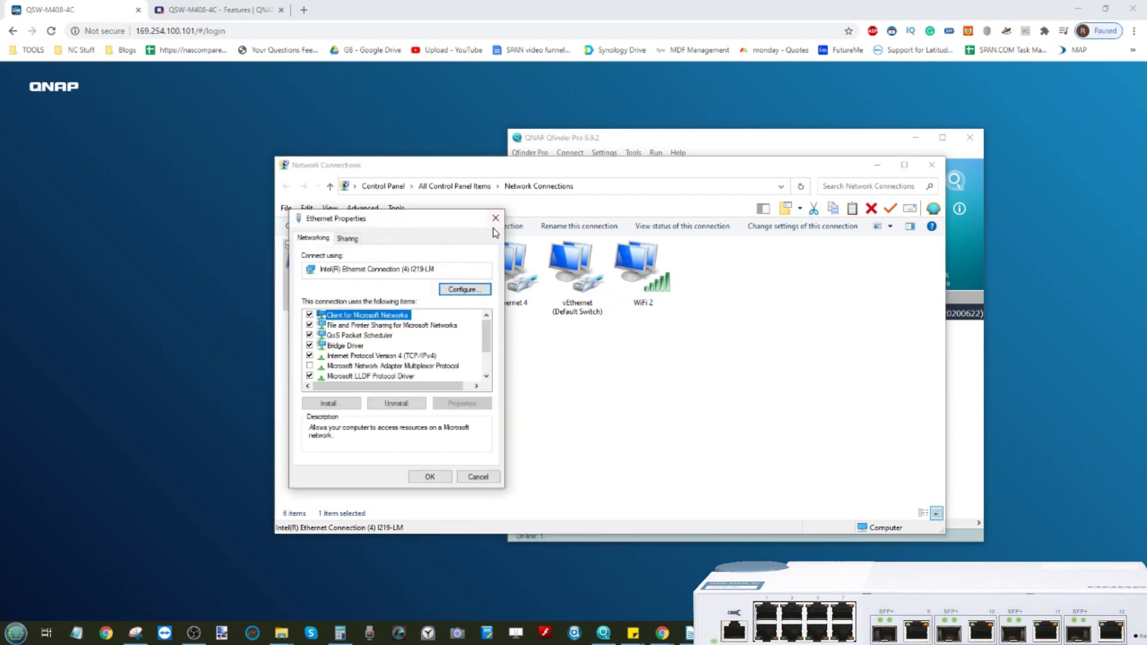
click(499, 221)
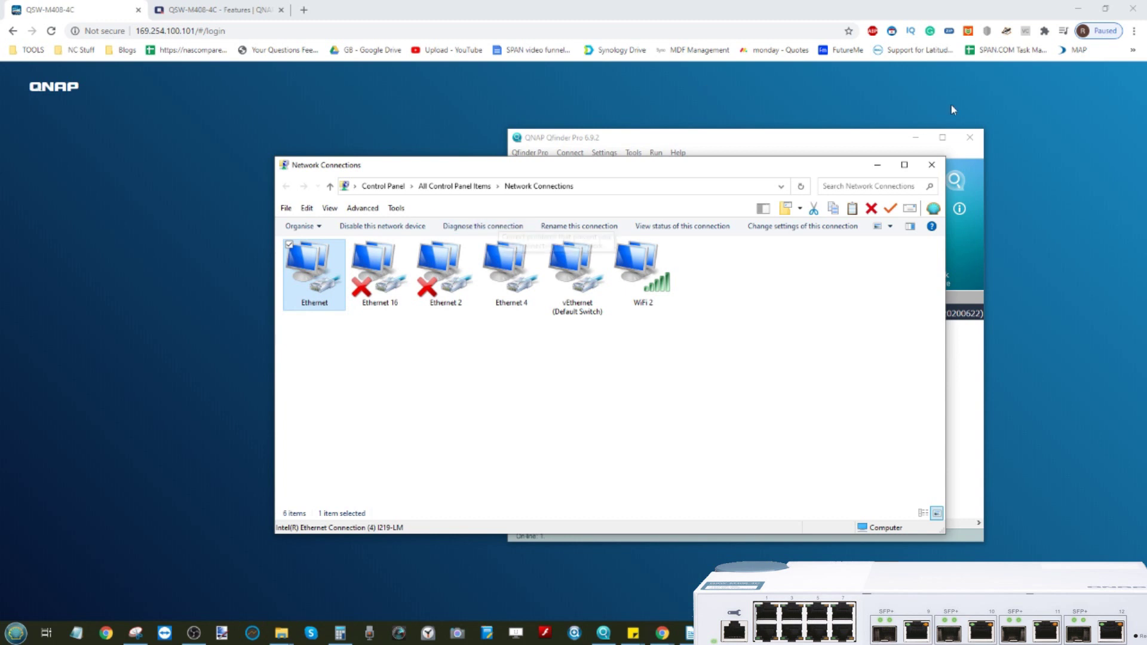
click(881, 173)
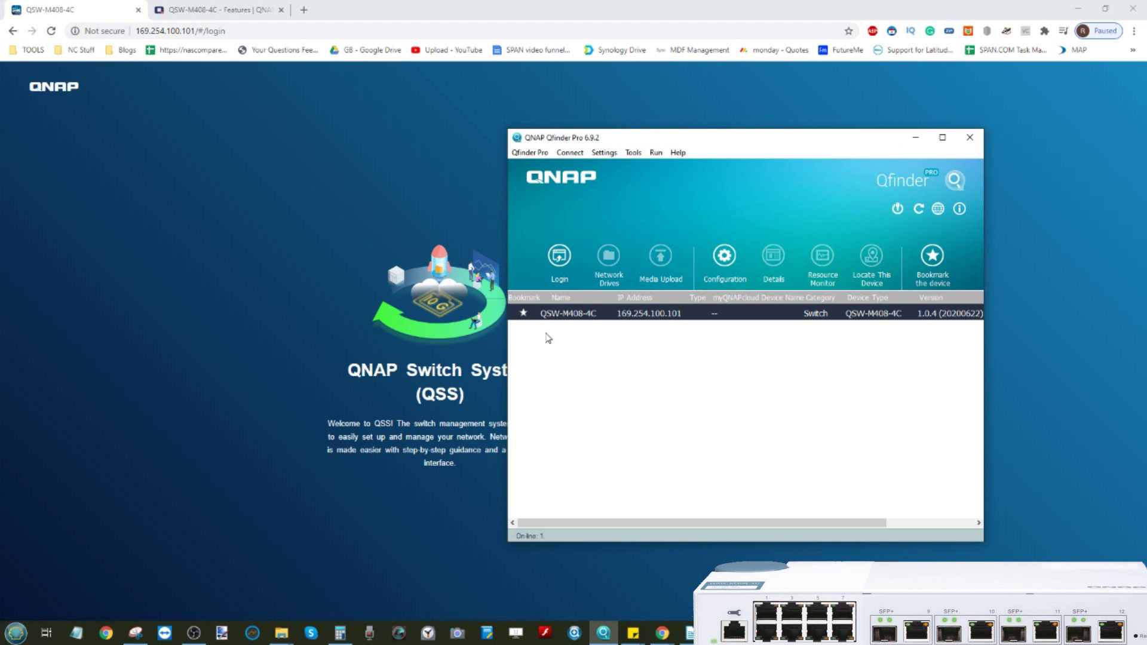
- Select the username and saved password fields on the QSS login form
click(915, 142)
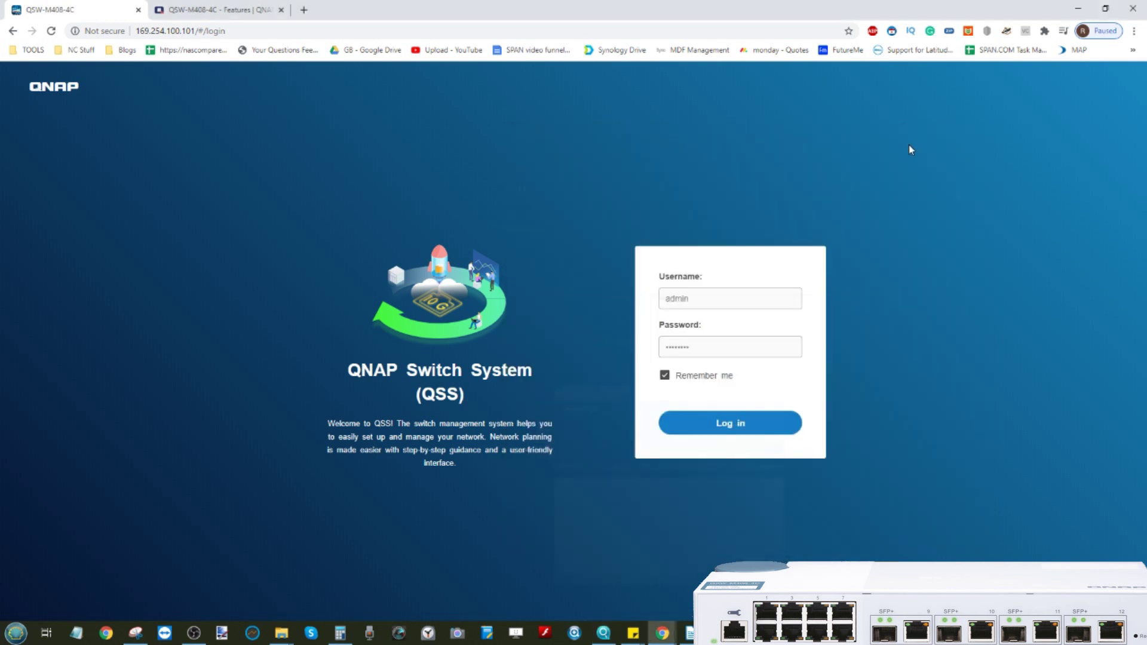
click(726, 293)
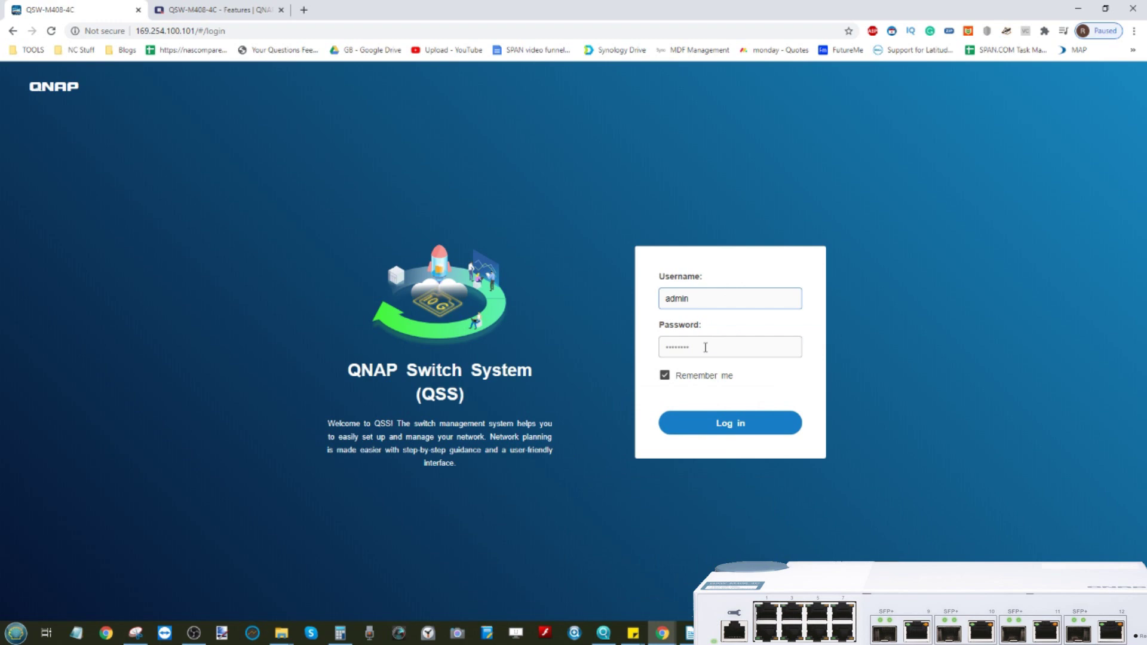
double_click(708, 344)
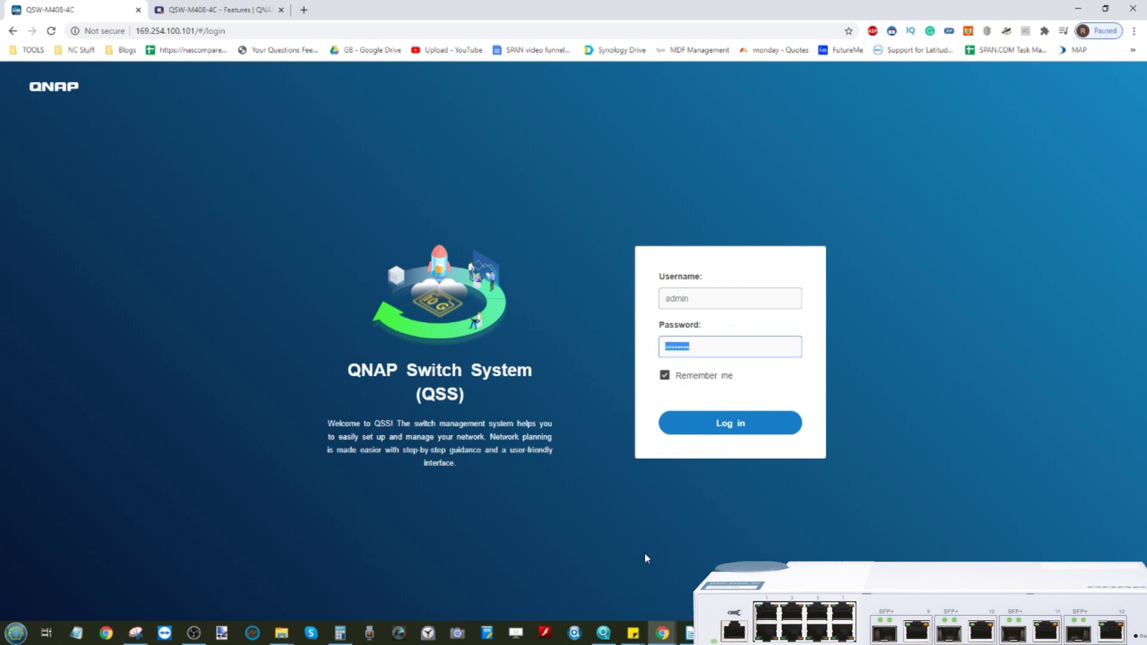
- Check the switch's firmware version and MAC address in Qfinder, then enter the QSS password
mouse_move(604, 632)
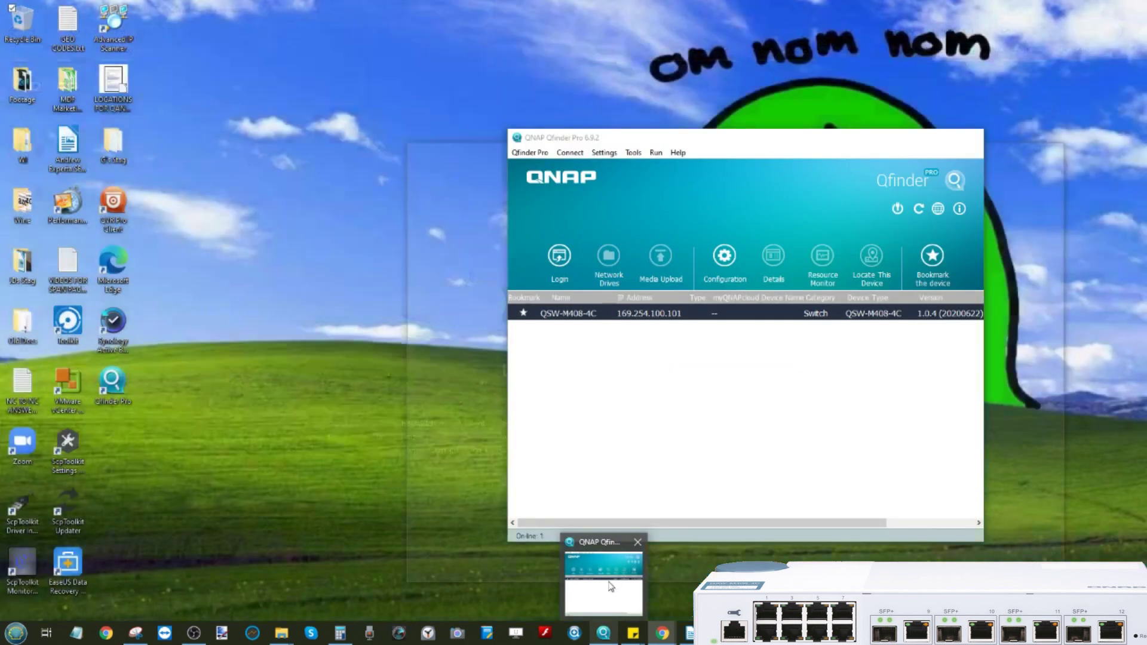
click(611, 587)
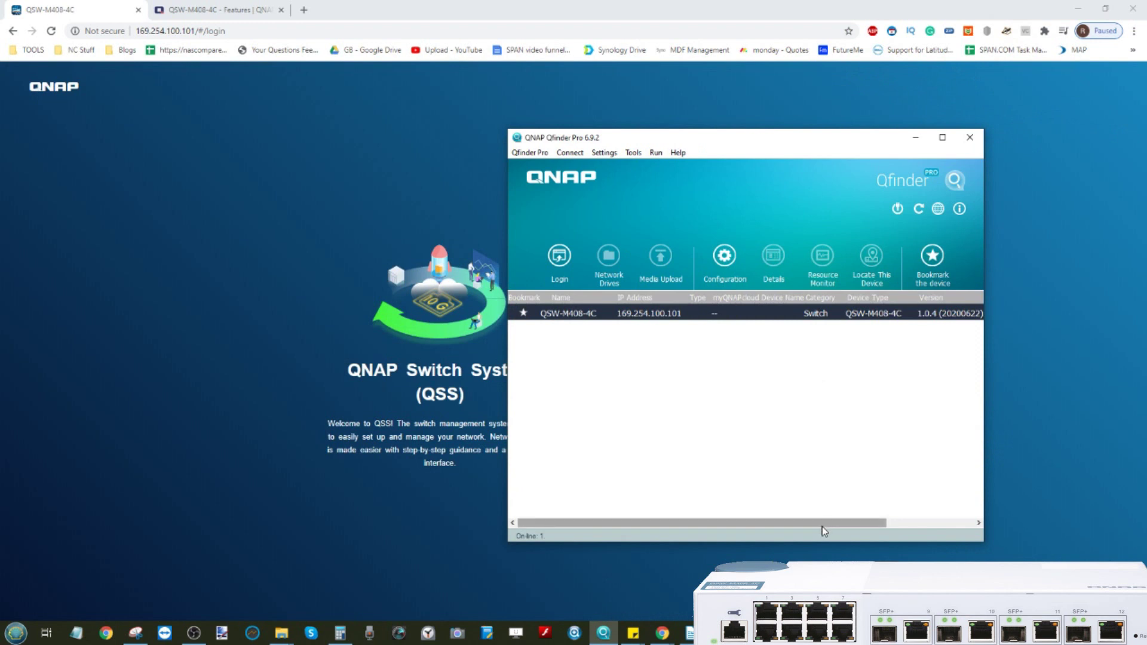
drag(822, 526, 903, 525)
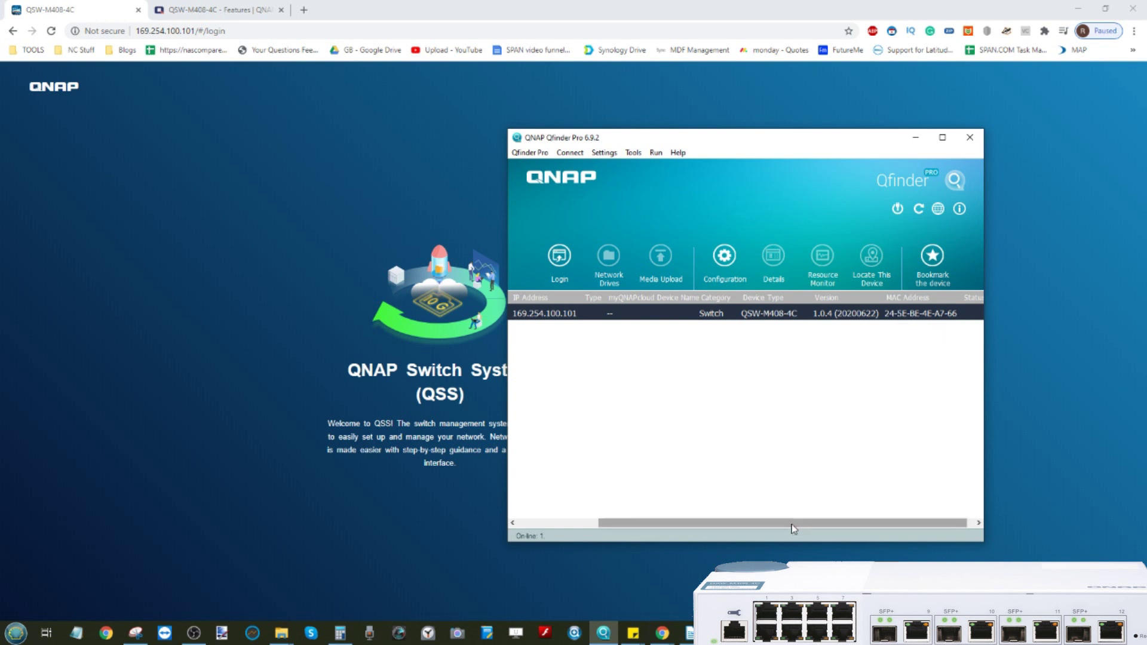
drag(791, 525, 710, 525)
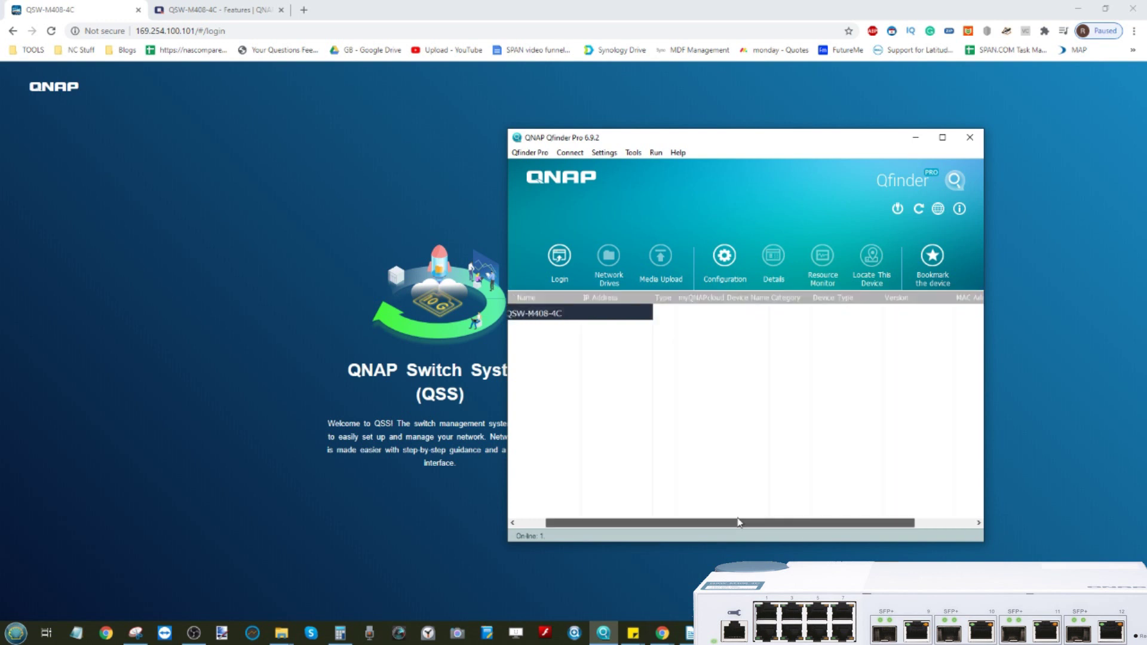
click(914, 140)
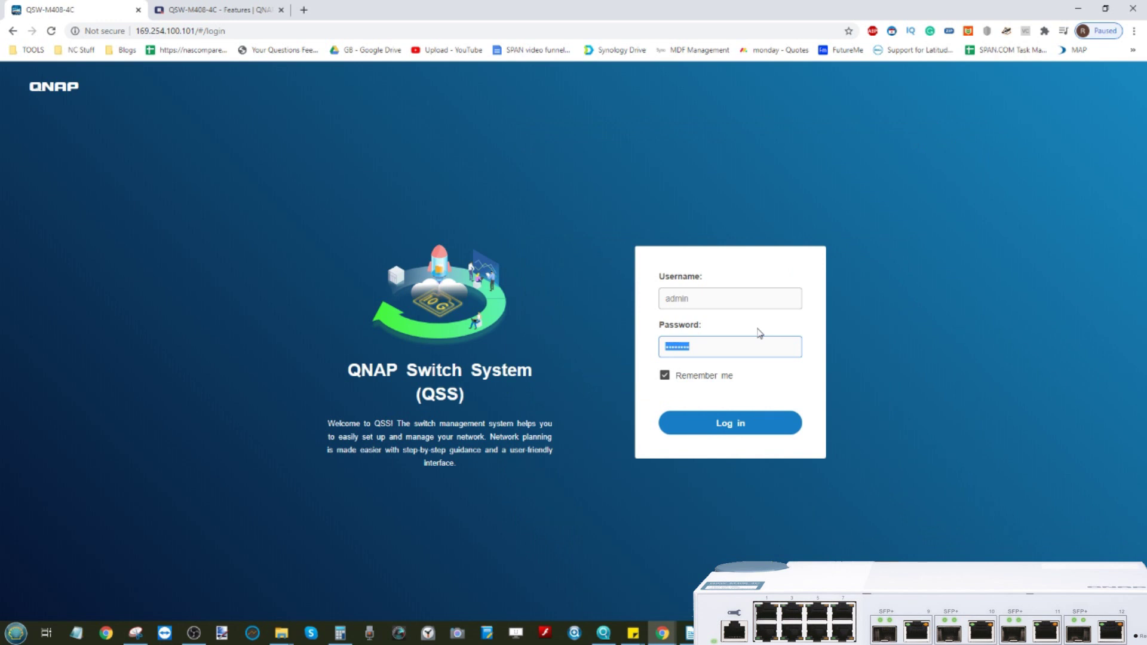
text(********)
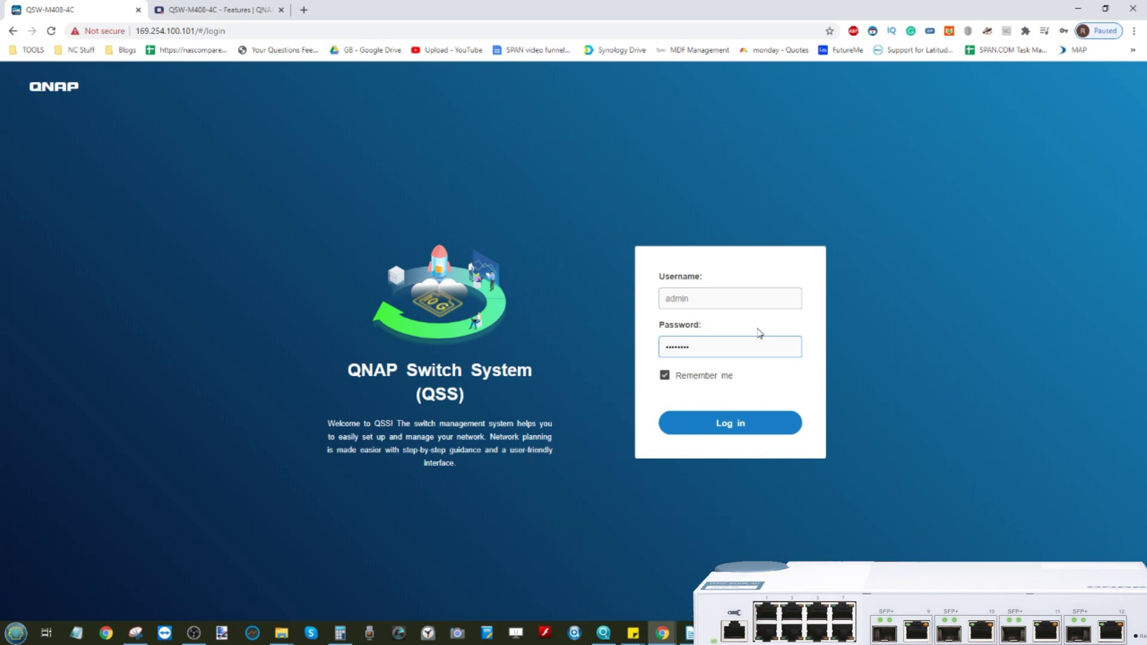
- Submit the login and load the Overview dashboard showing firmware 1.0.4.15495
key(Return)
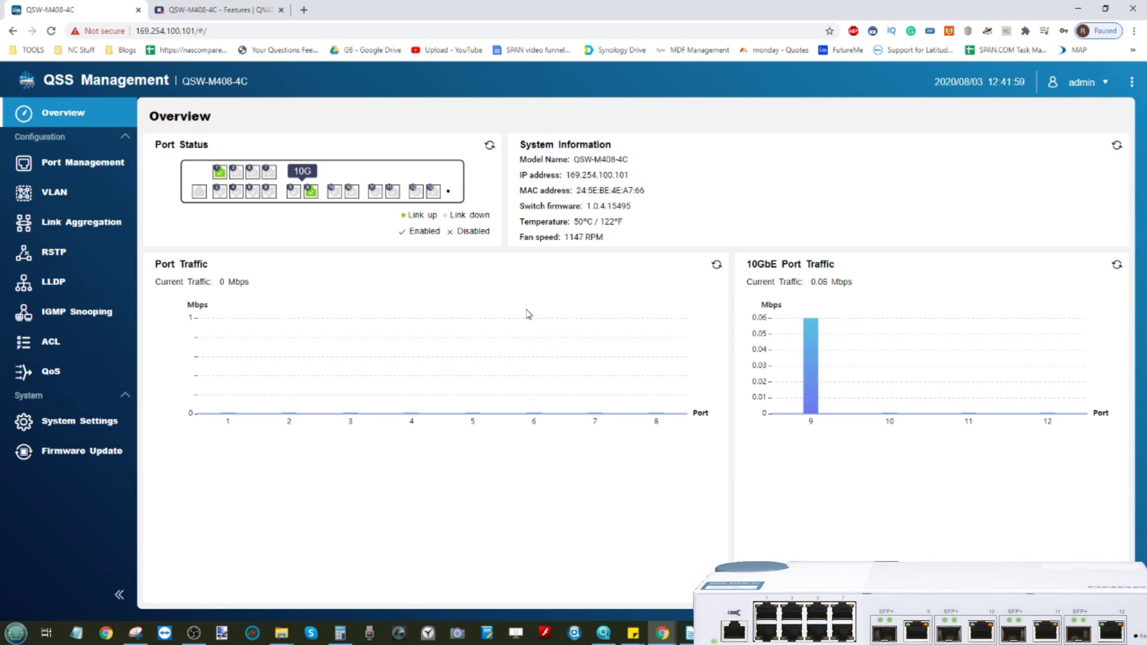
- Open Port Management and scroll through the Port Status table
mouse_move(529, 338)
mouse_move(813, 323)
click(105, 163)
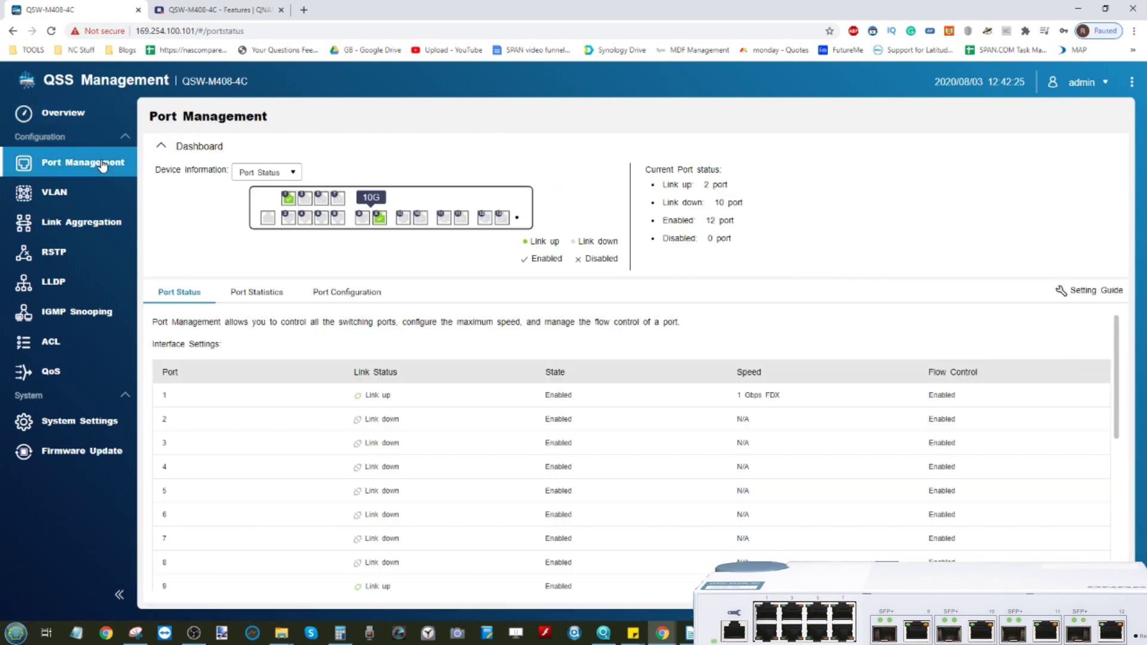
scroll(376, 325, down, 1)
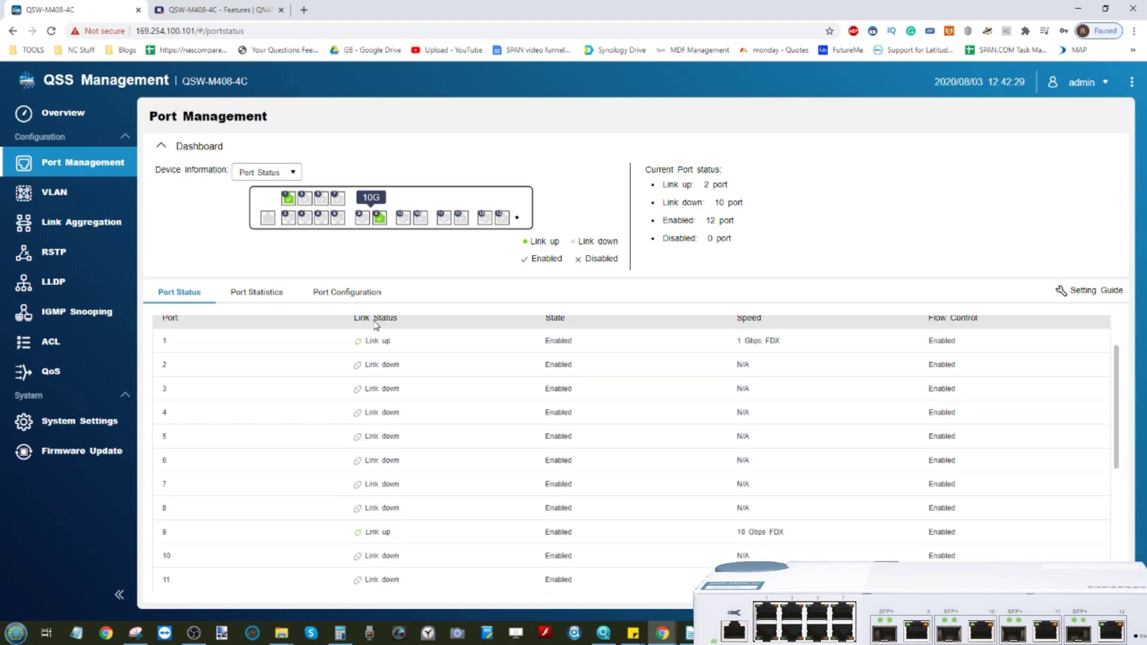
scroll(377, 326, up, 1)
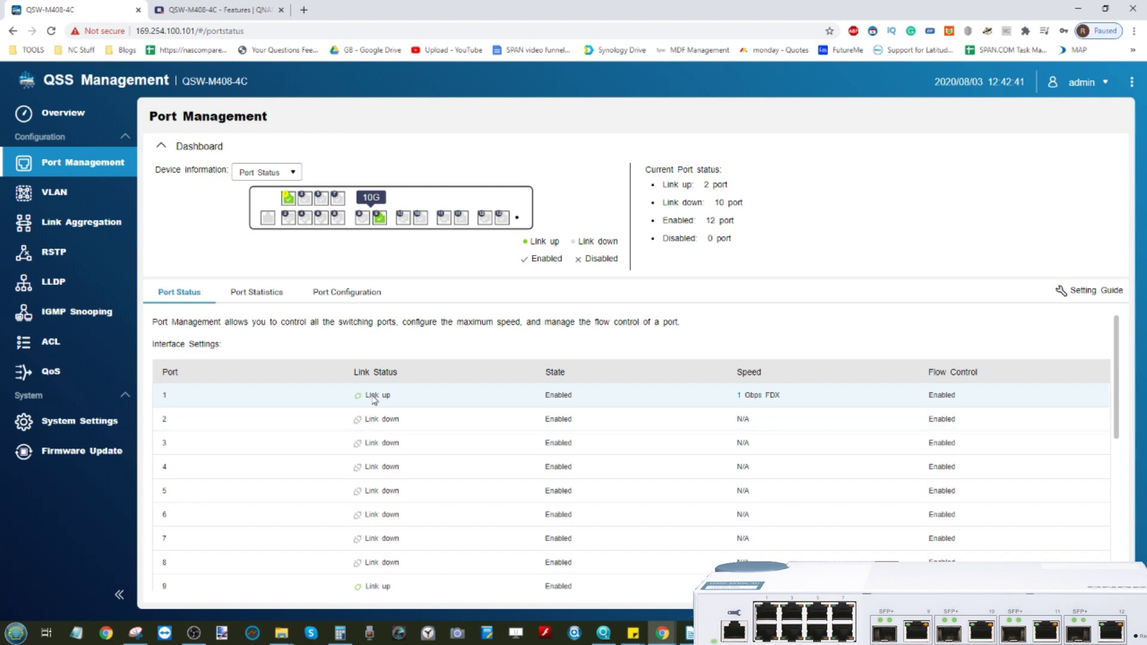
- On Port Configuration, check port 1's speed options, keep Auto, and review all 12 ports
click(317, 296)
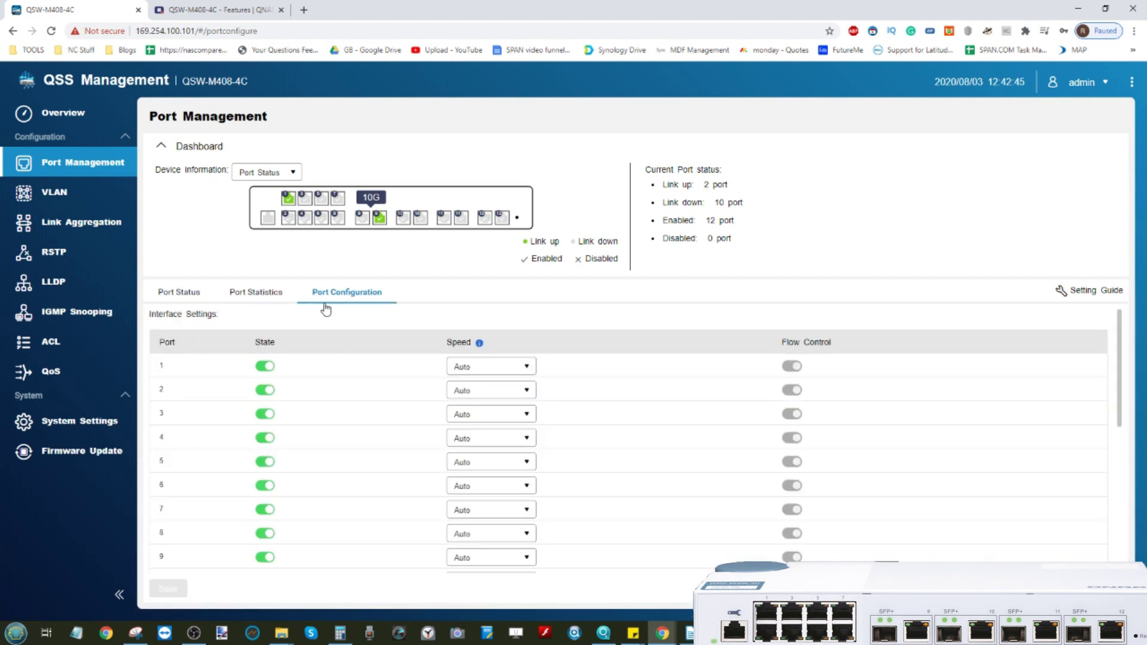
click(498, 371)
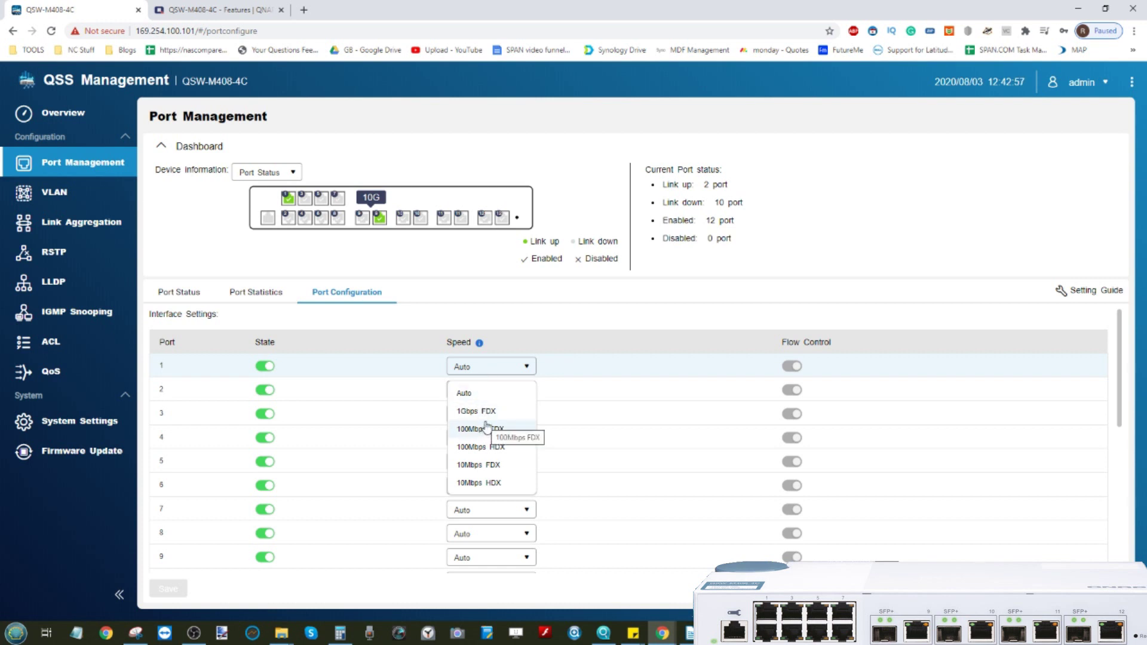
click(398, 227)
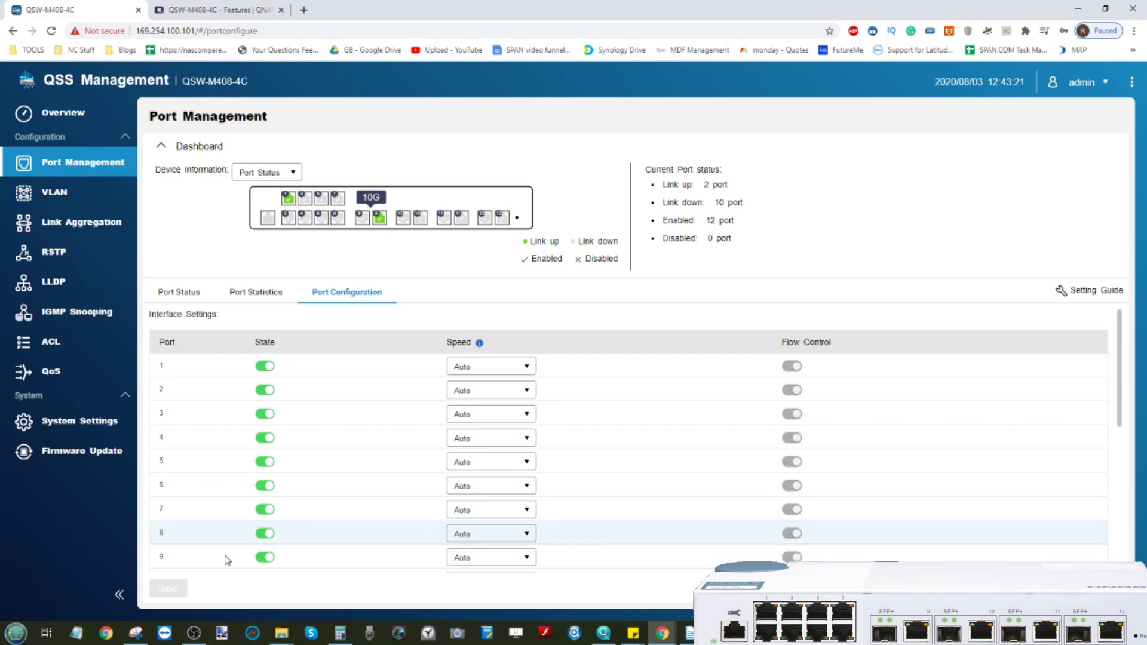
click(193, 632)
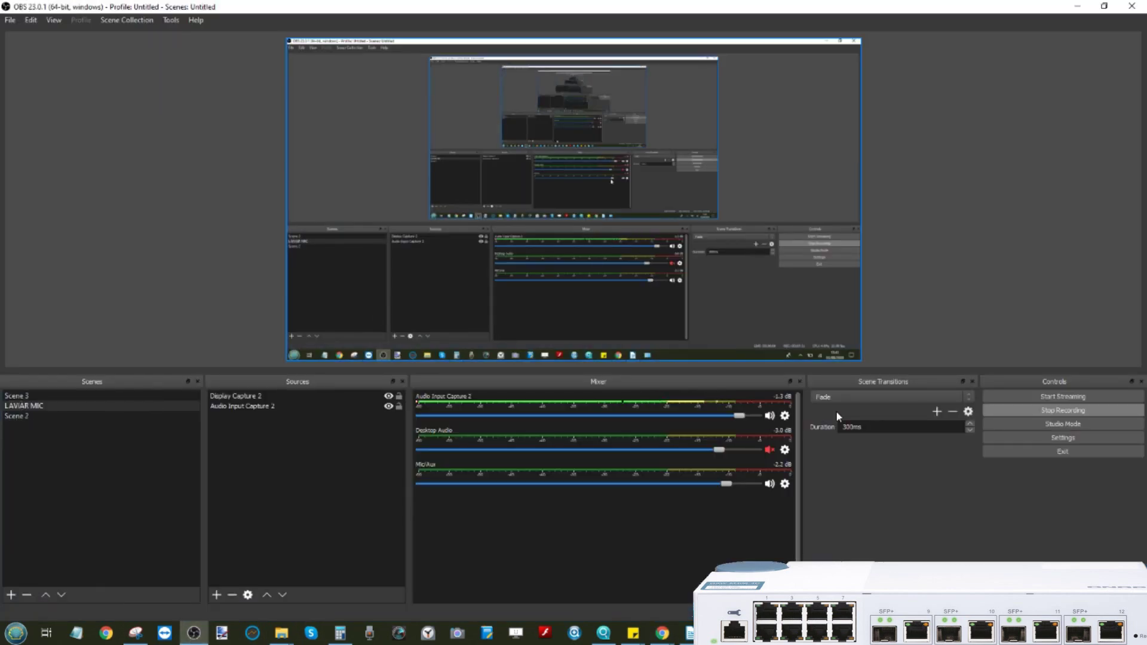
key(alt+Tab)
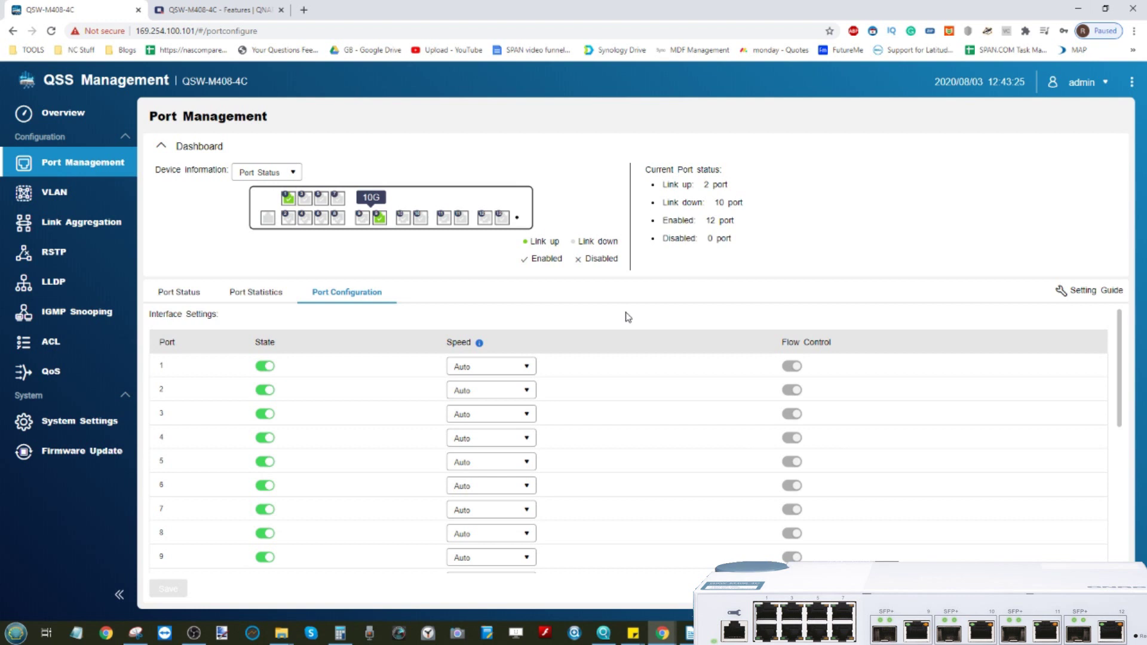
scroll(533, 363, down, 1)
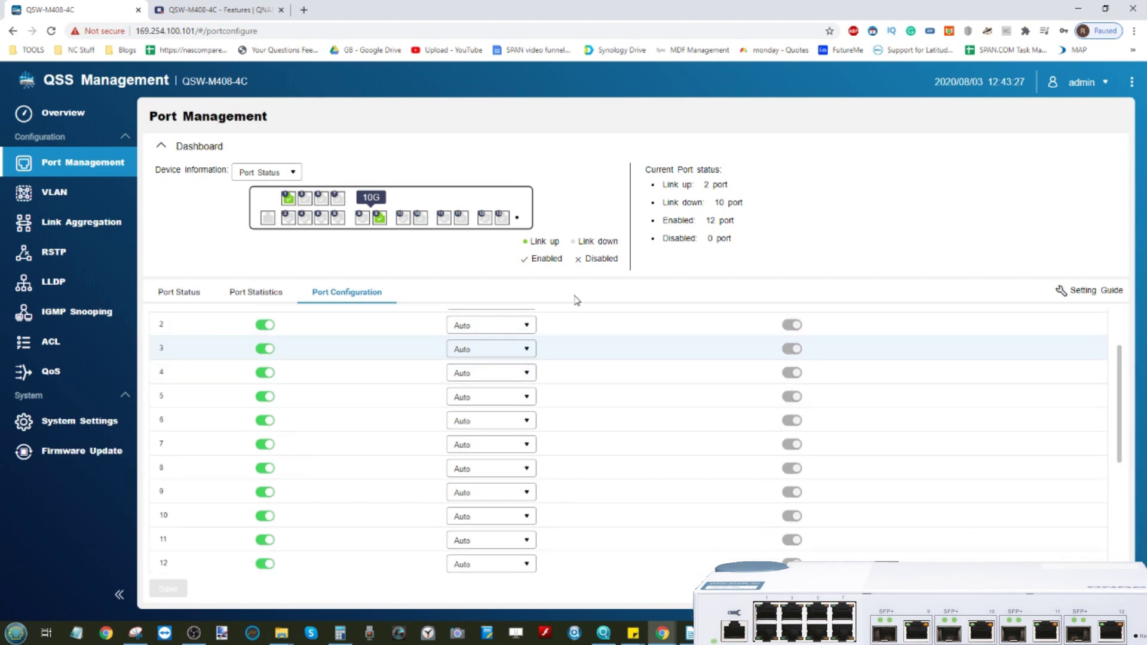
scroll(858, 386, up, 1)
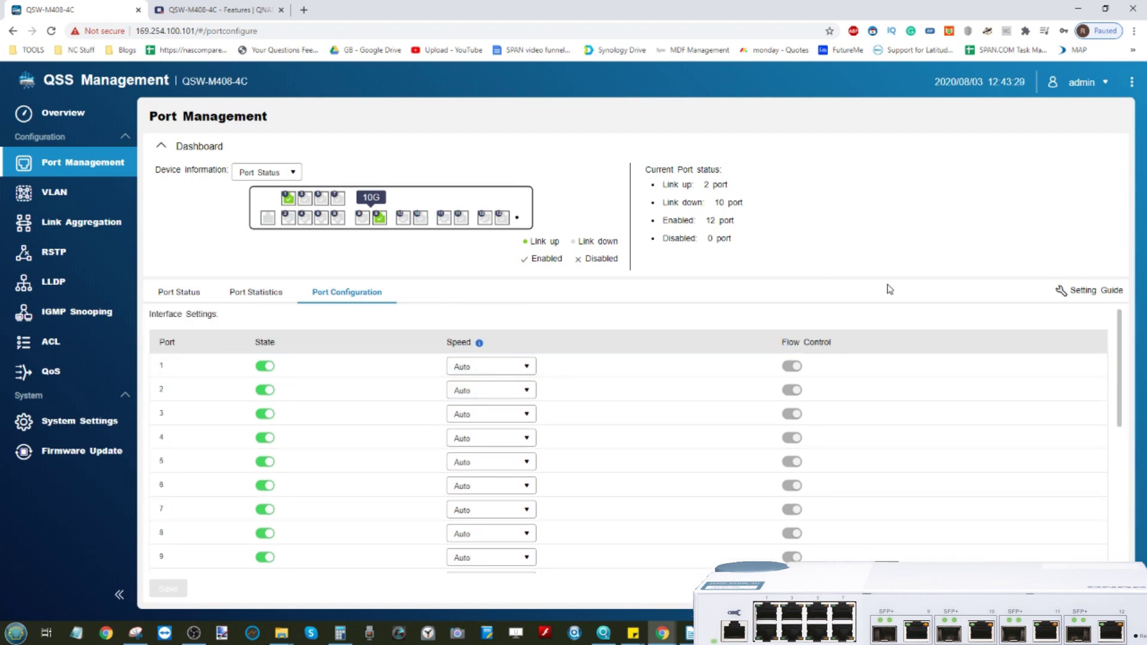
- View the port Setting Guide and Device Information options, then open VLAN showing default VLAN 1
click(1102, 301)
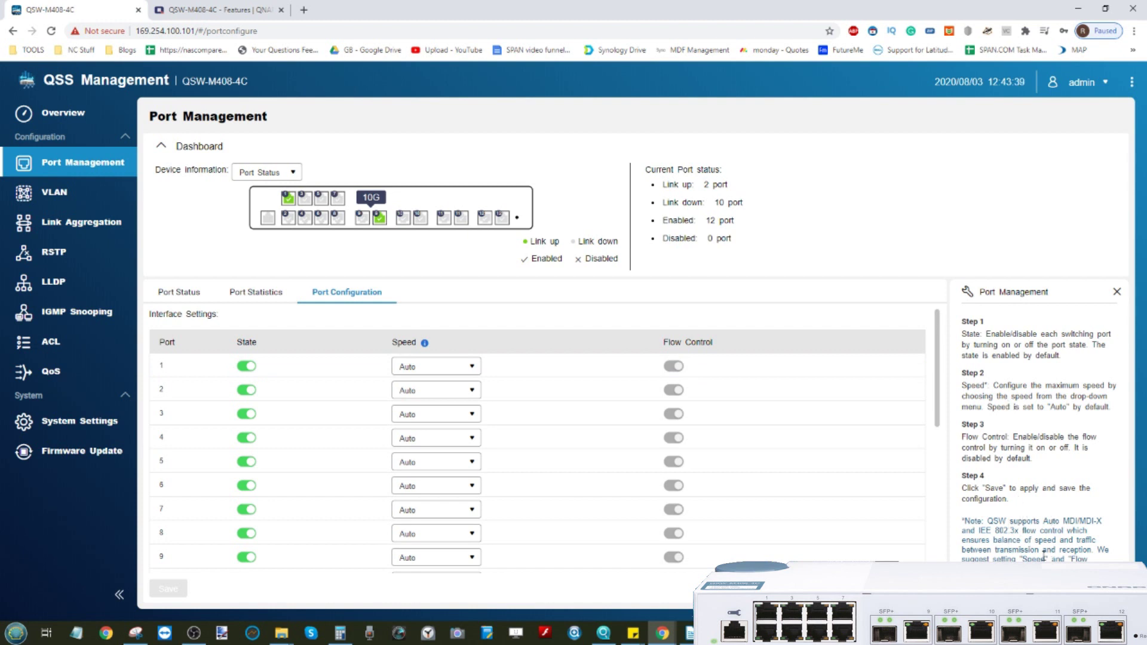
click(290, 174)
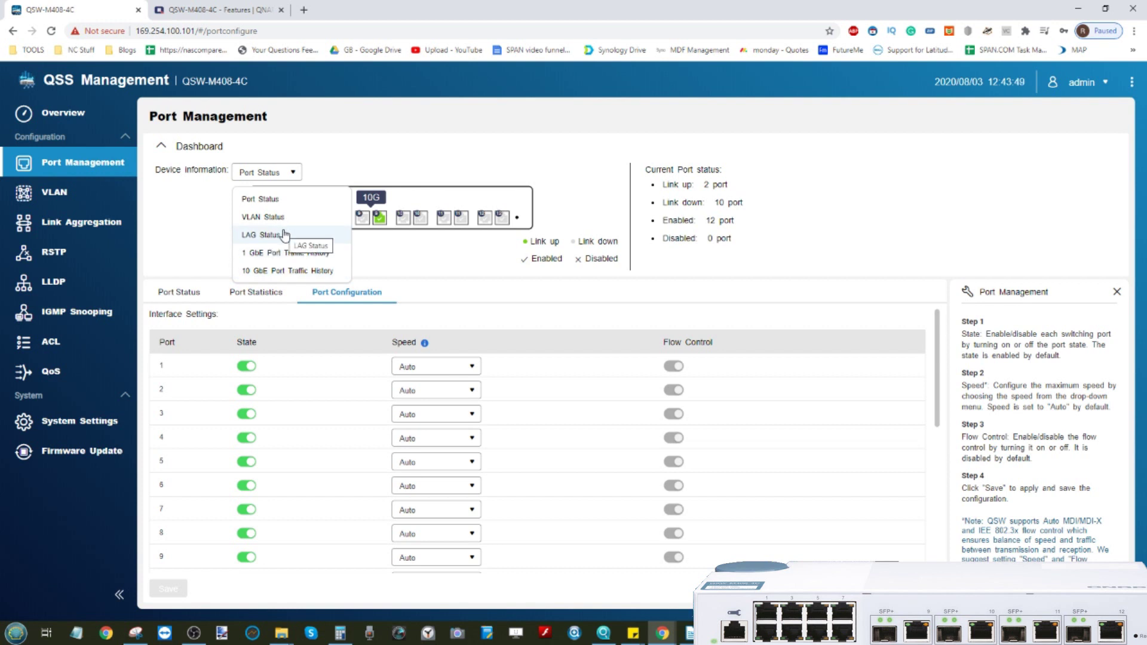
click(54, 192)
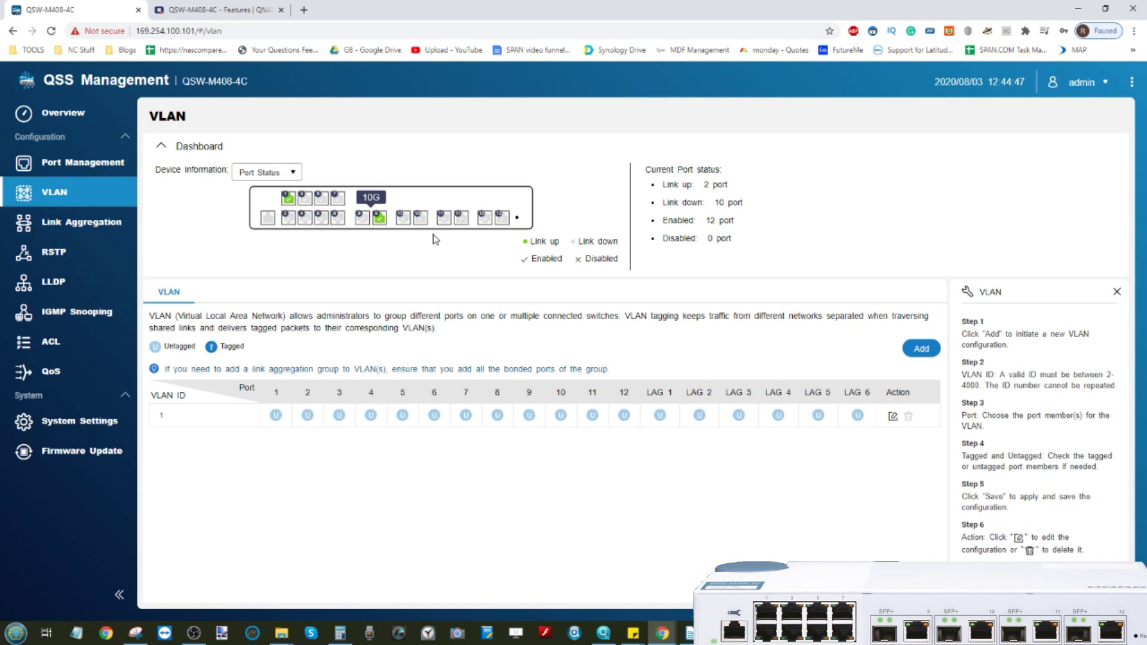
- Review the six empty LAG groups, then open RSTP (disabled, bridge priority 32768)
click(123, 220)
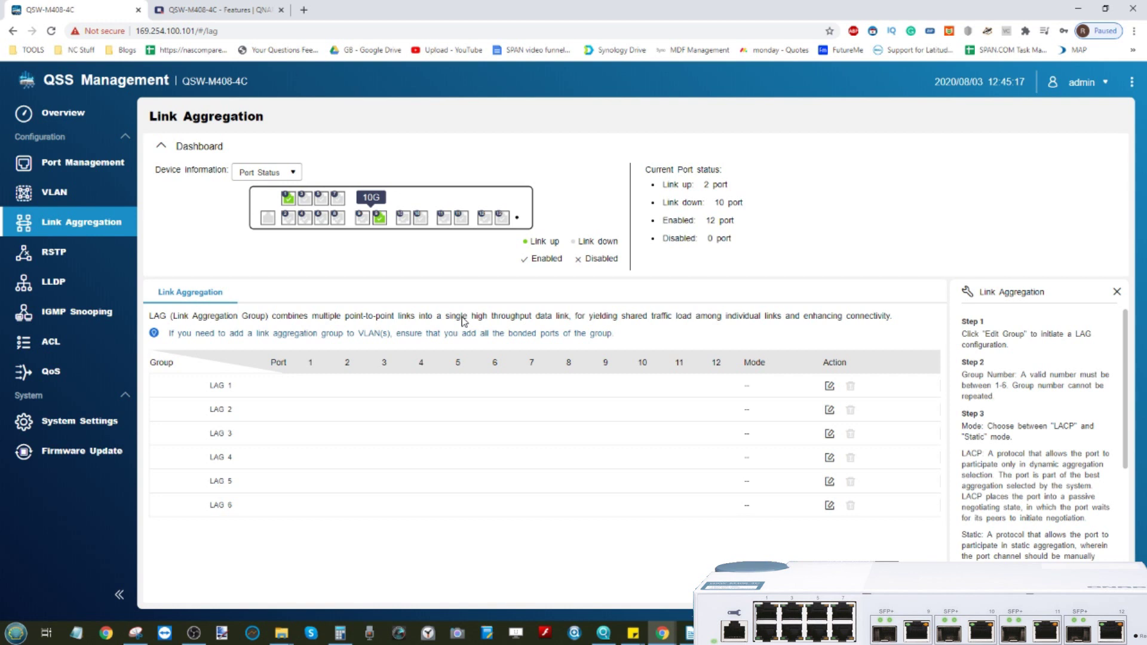
click(57, 253)
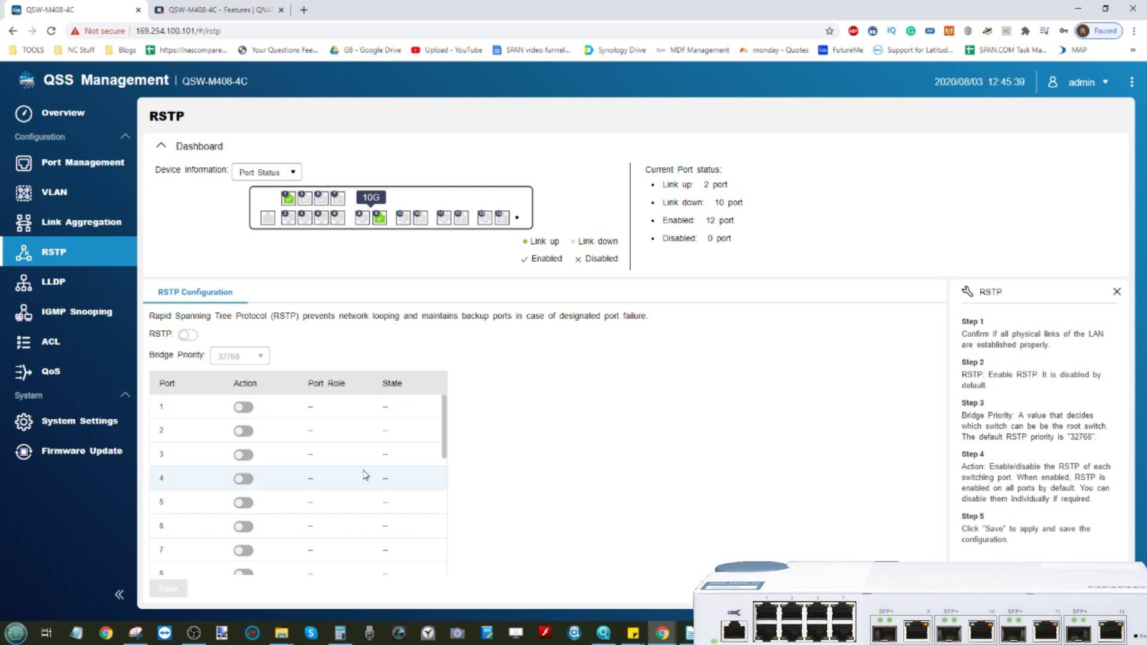
- Leave the RSTP page and open the LLDP page, where LLDP is enabled
scroll(366, 474, down, 4)
scroll(366, 474, up, 4)
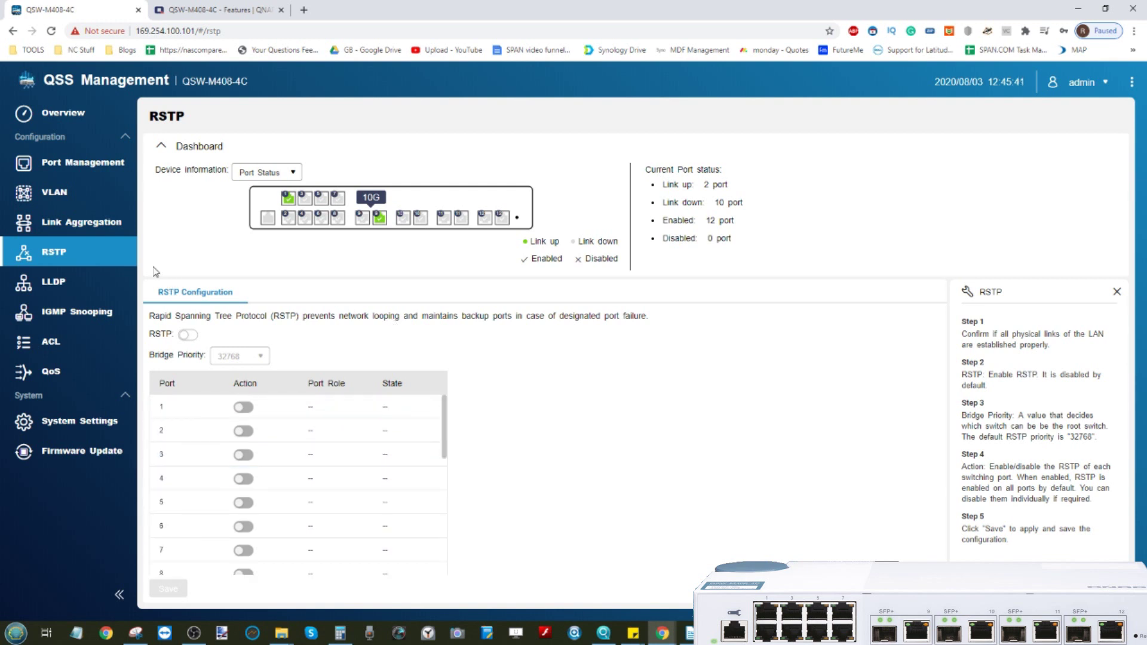
click(117, 282)
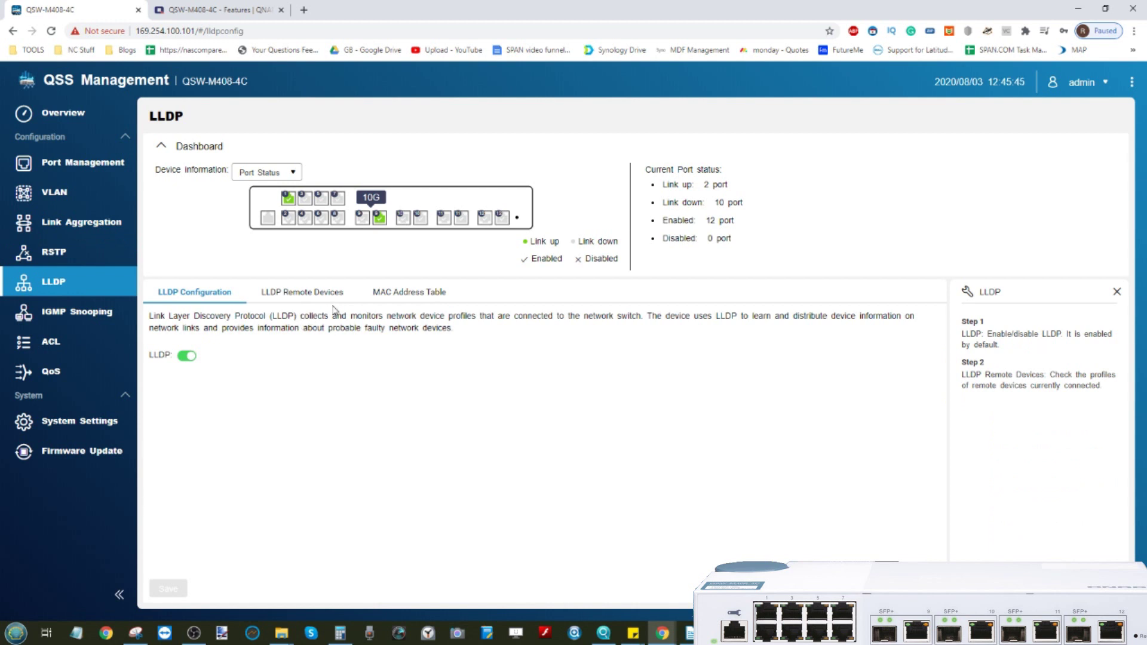
- Glance at the device information choices, review the IGMP Snooping settings, then bring up the empty ACL rules page
click(283, 175)
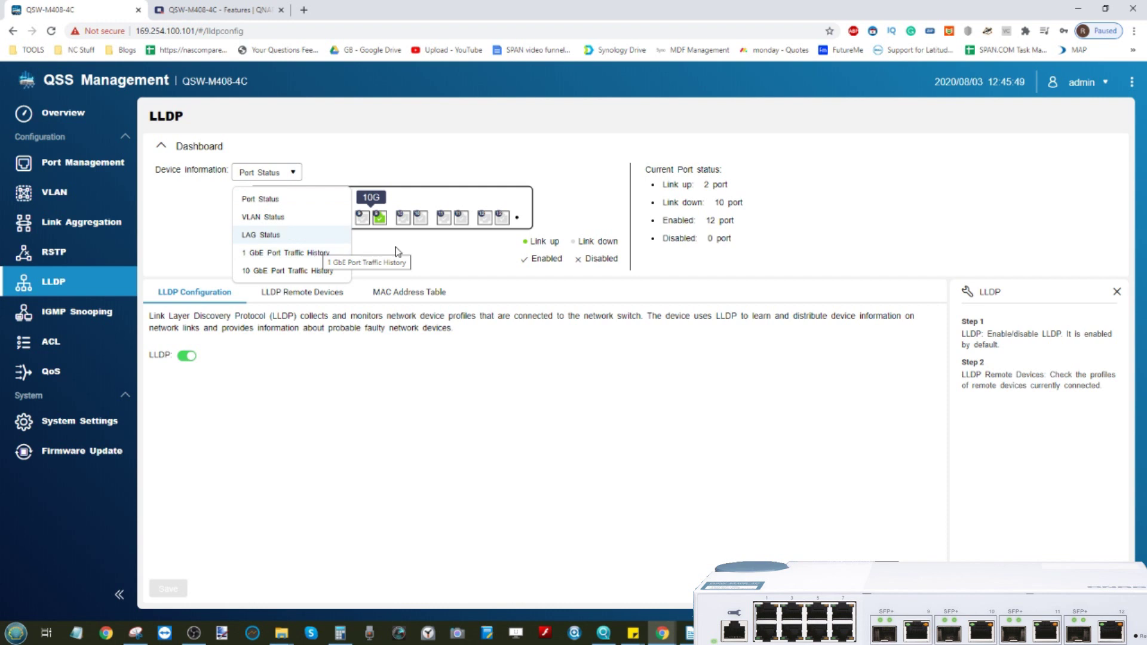
click(470, 278)
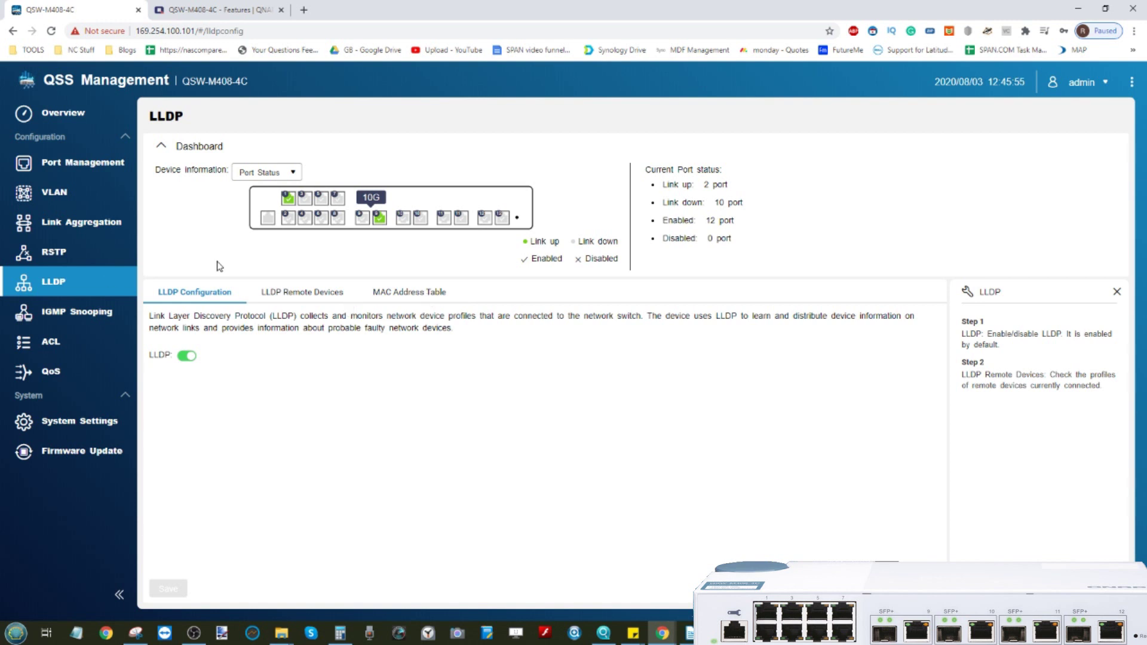
click(84, 307)
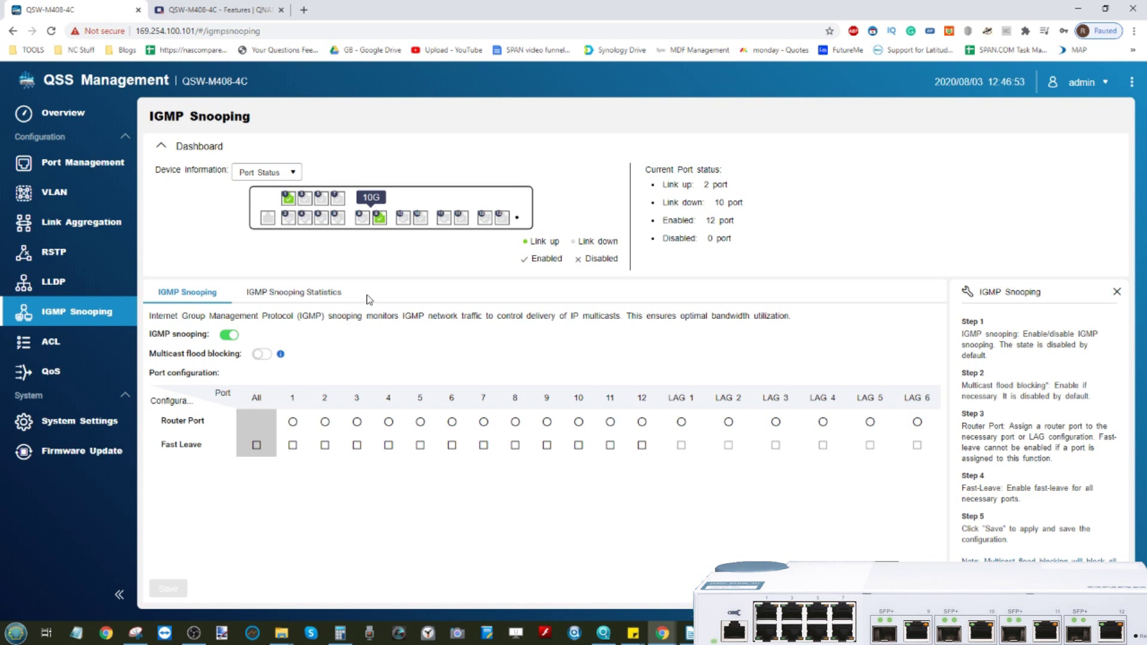
click(93, 341)
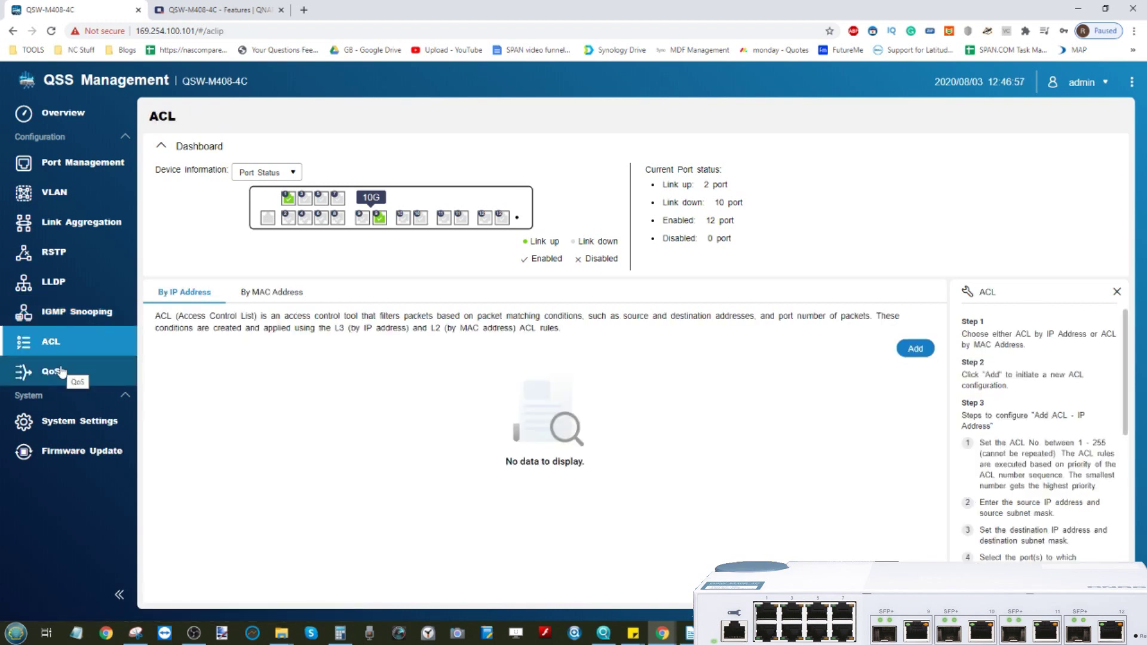
- Scan the QoS per-port table, then bring up system information for model QSW-M408-4C, firmware 1.0.4.15495
click(63, 370)
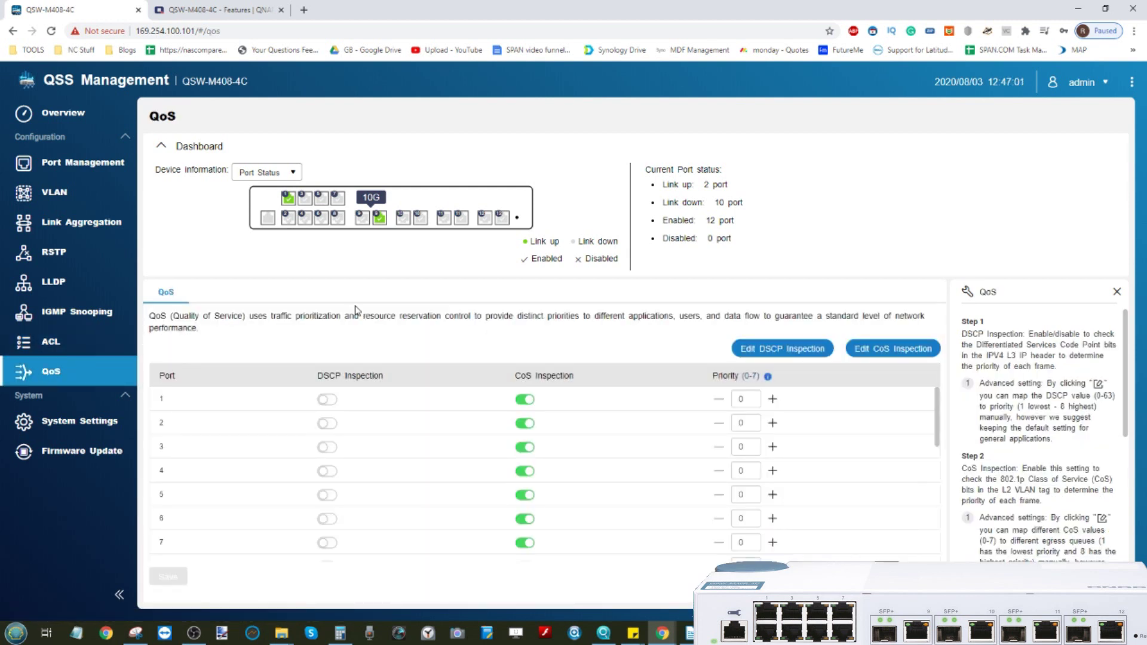
scroll(454, 425, down, 2)
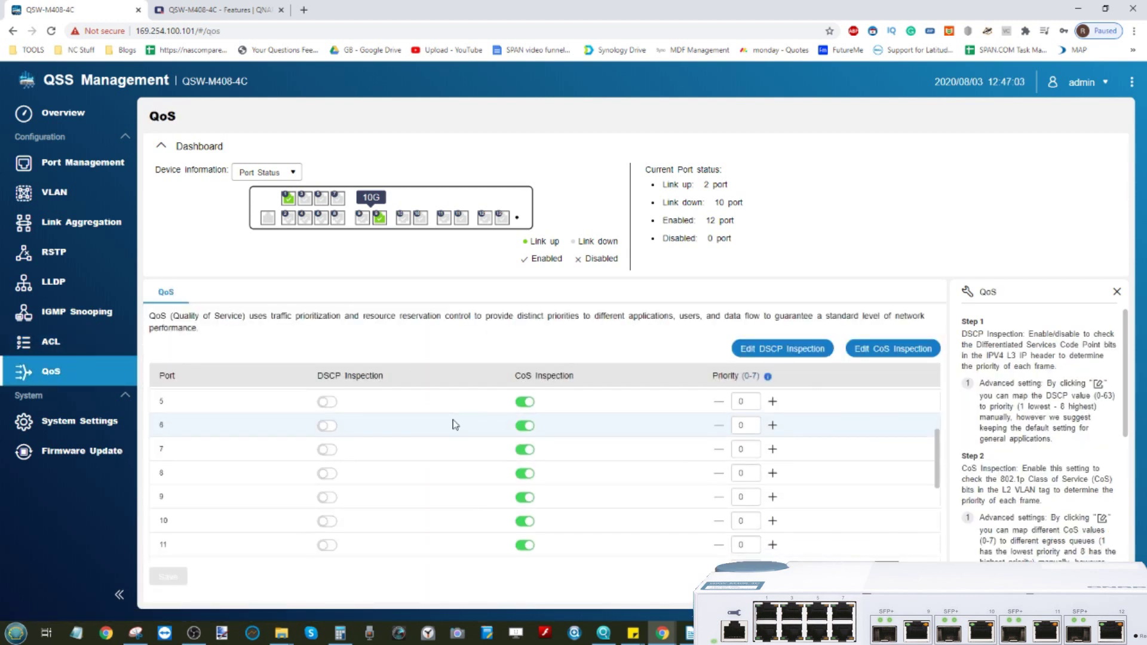
scroll(456, 425, up, 2)
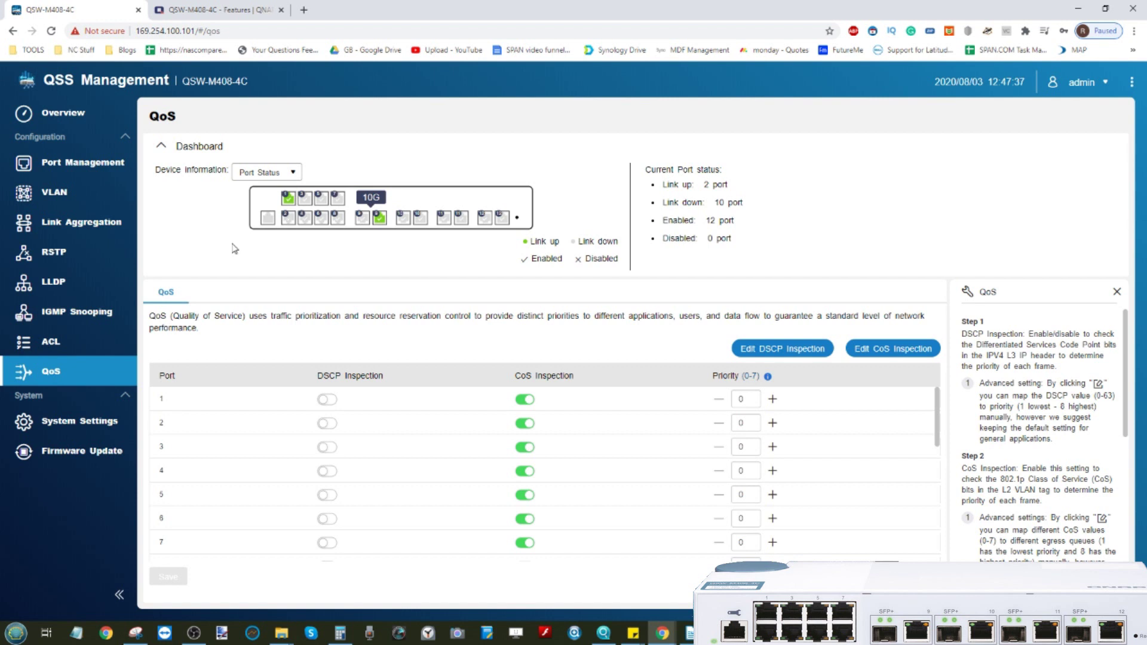
click(96, 416)
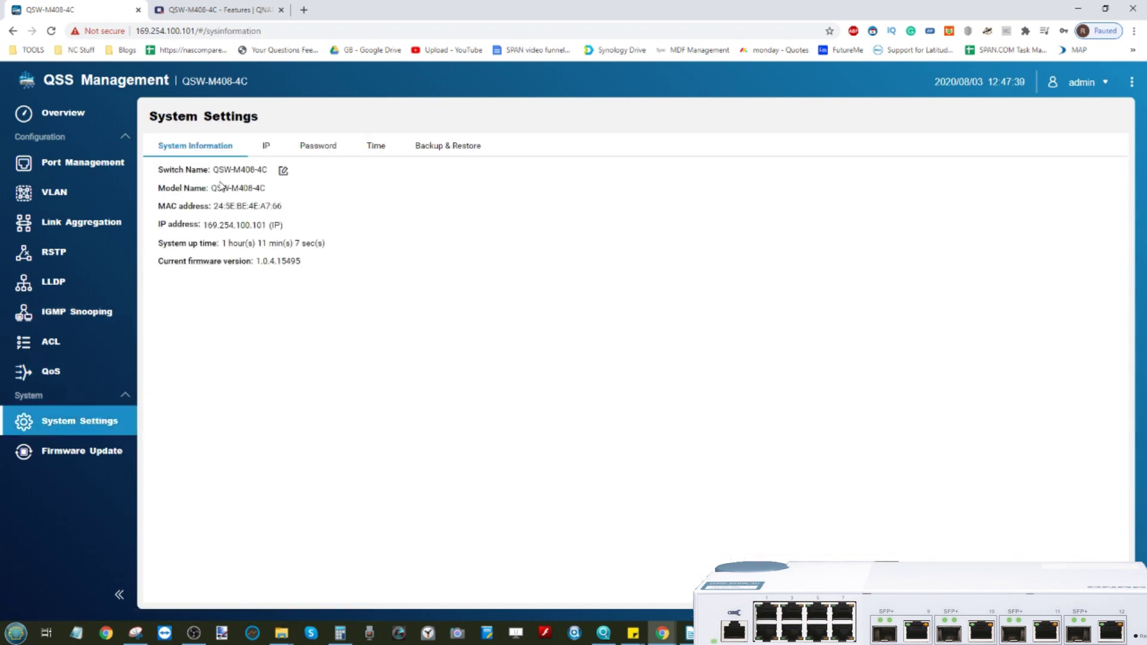
- Look through the IP and DNS, Password, Time, and Backup & Restore system settings
click(269, 153)
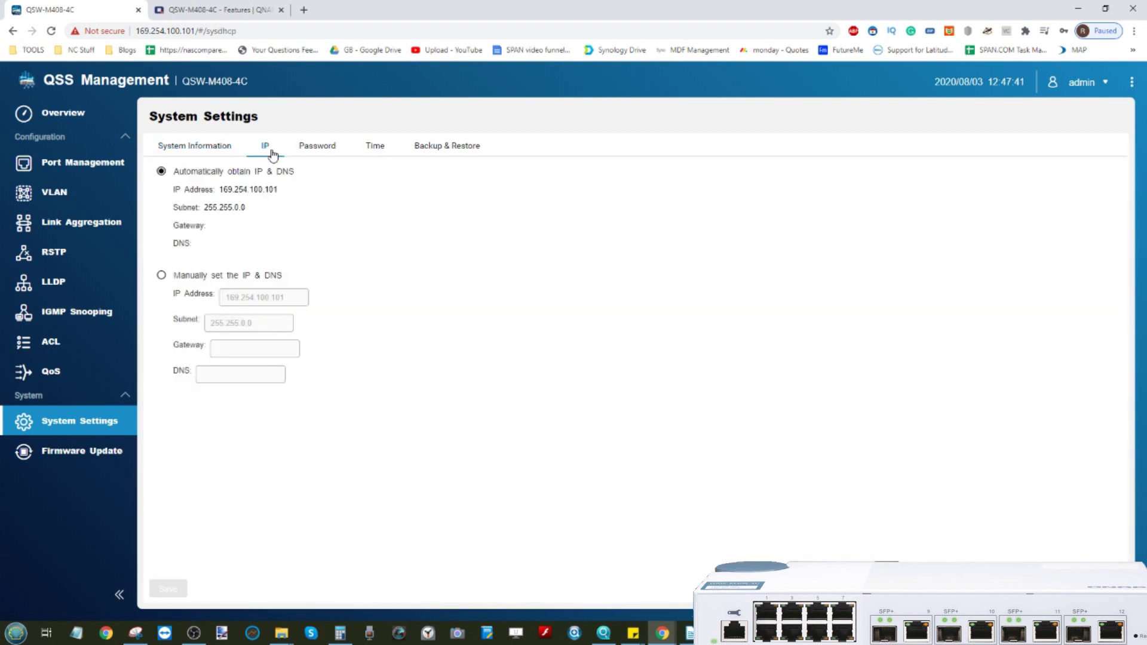
click(319, 148)
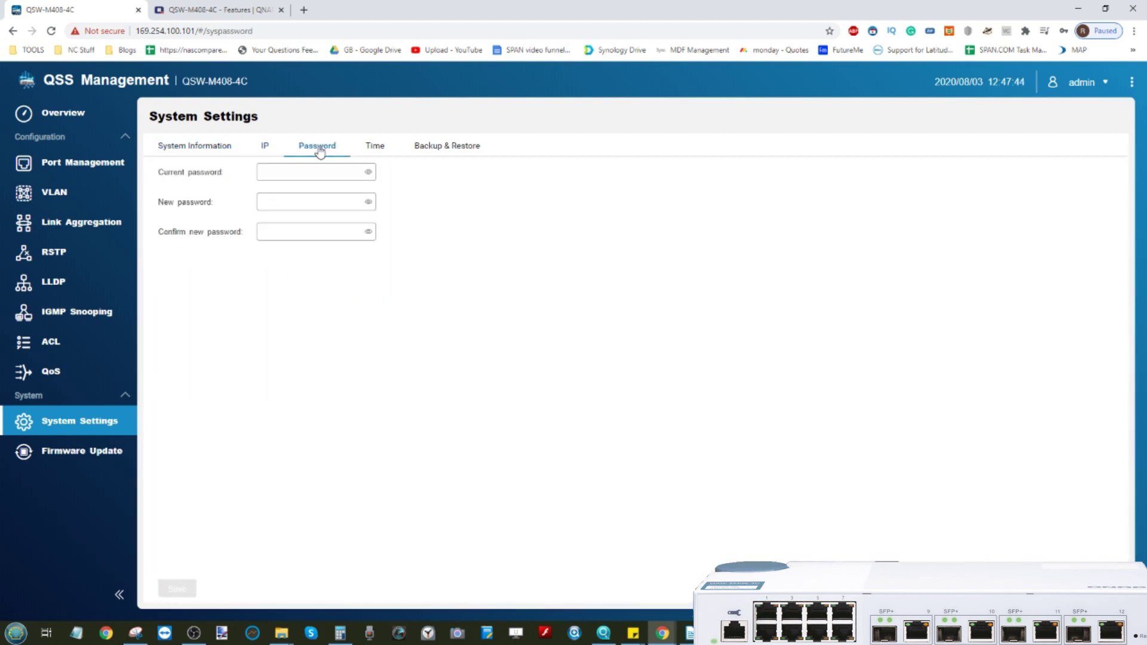
click(383, 152)
click(441, 147)
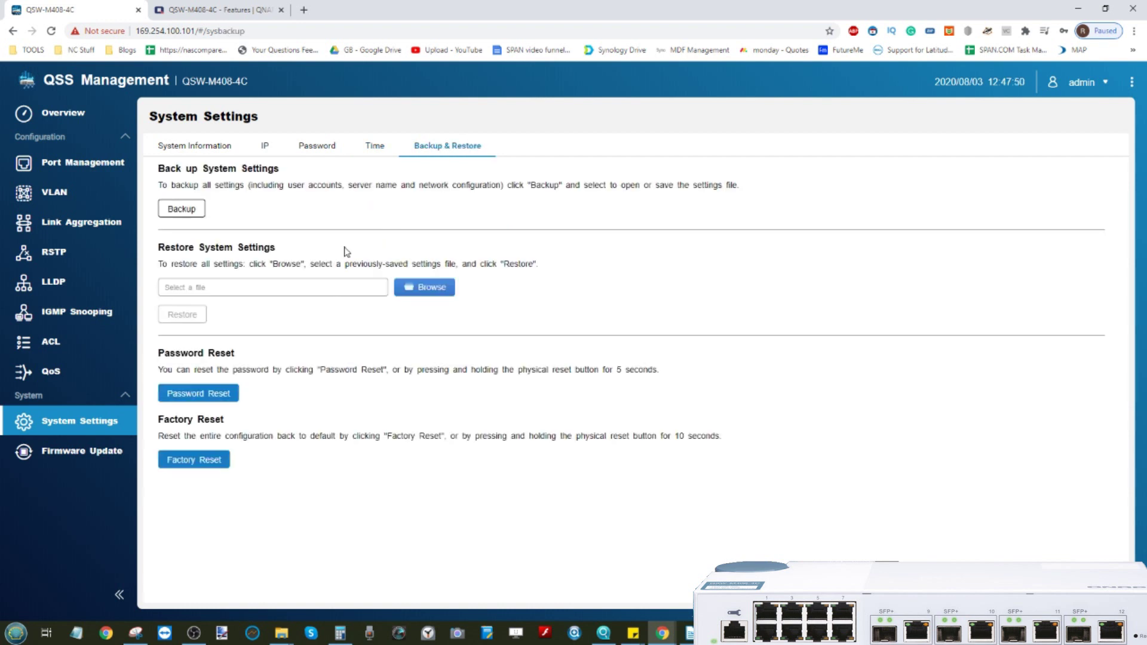
- Revisit System Information and IP settings, then go to Port Management showing 2 ports linked up
click(197, 147)
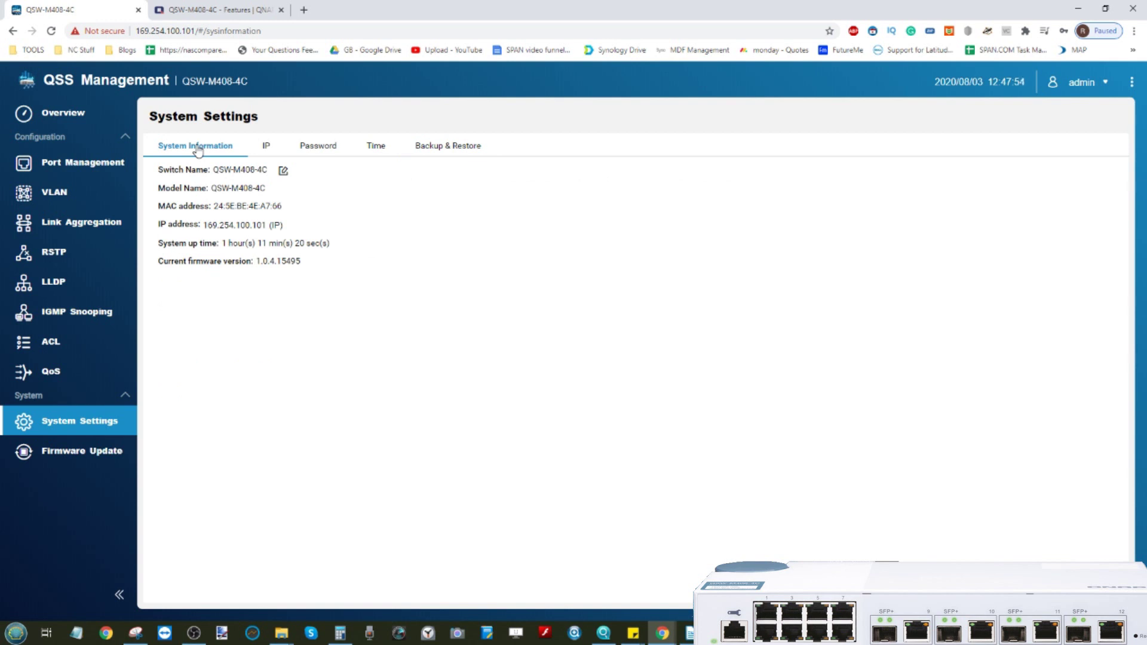
click(272, 148)
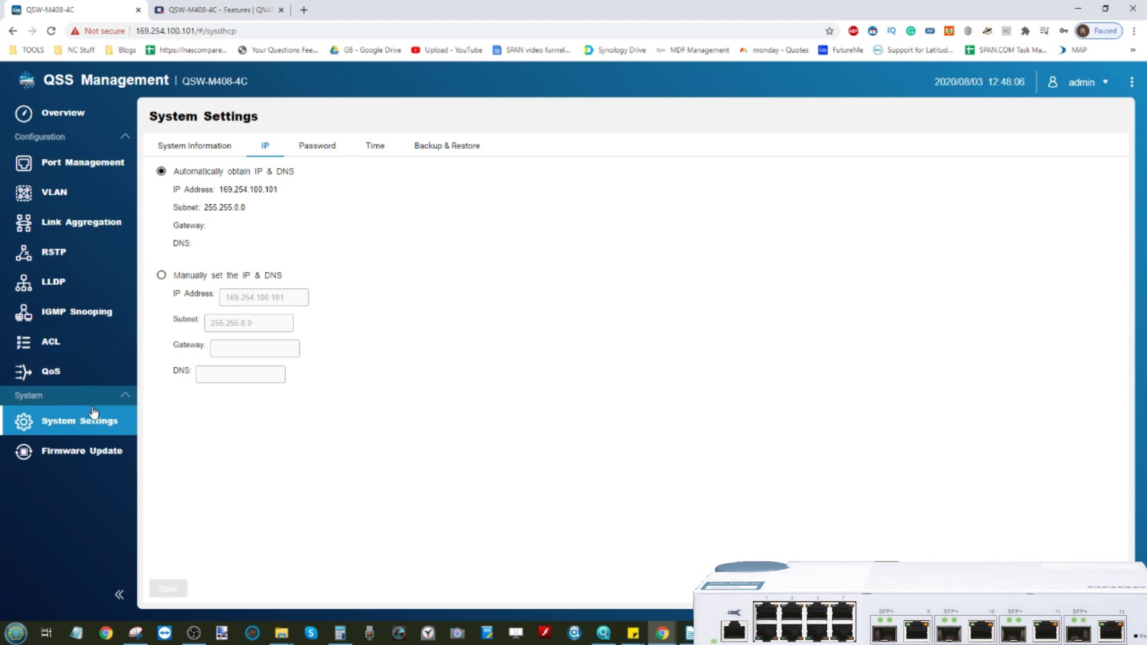
click(88, 164)
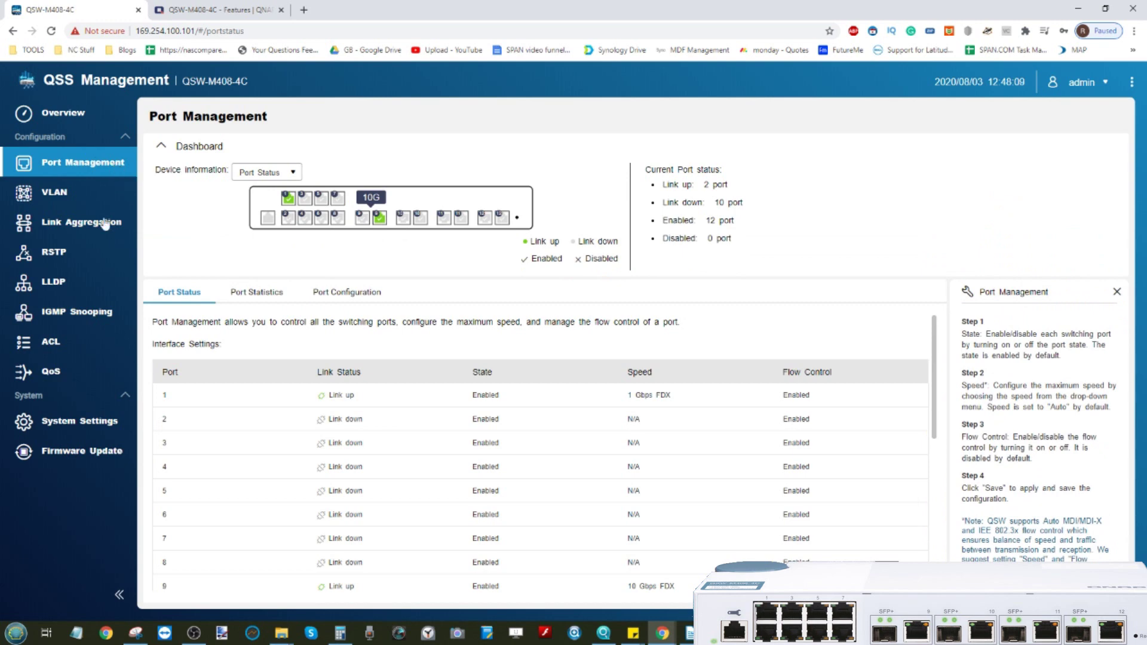
- Check online for newer firmware, dismiss the incomplete-DNS warning, and view the manual firmware upload option
click(89, 453)
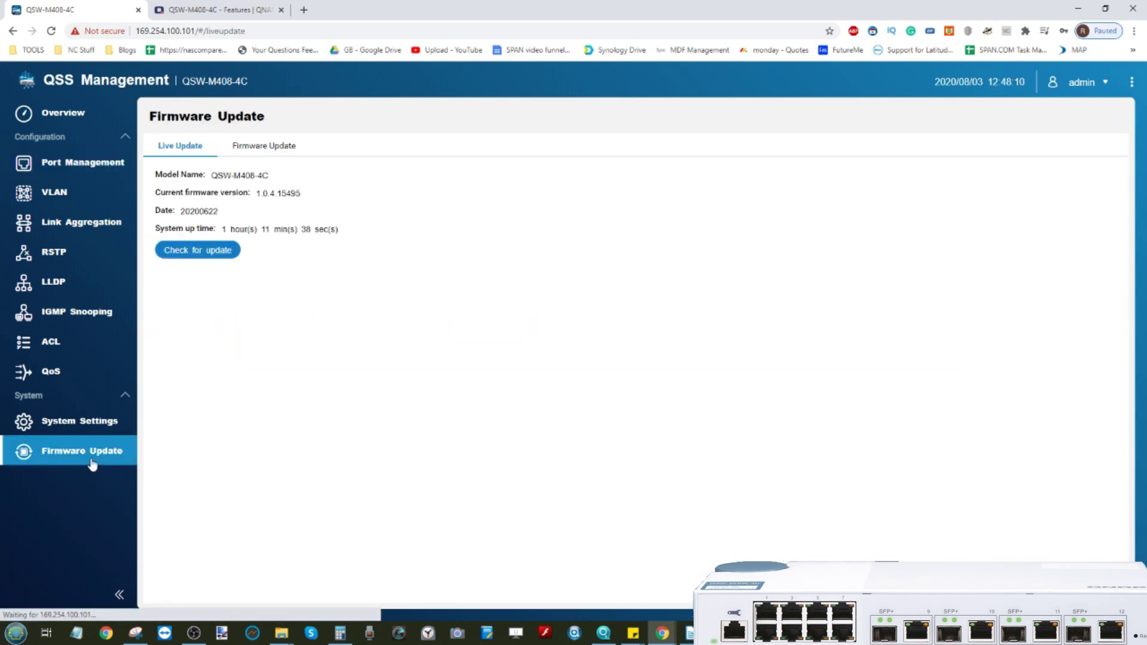
click(212, 254)
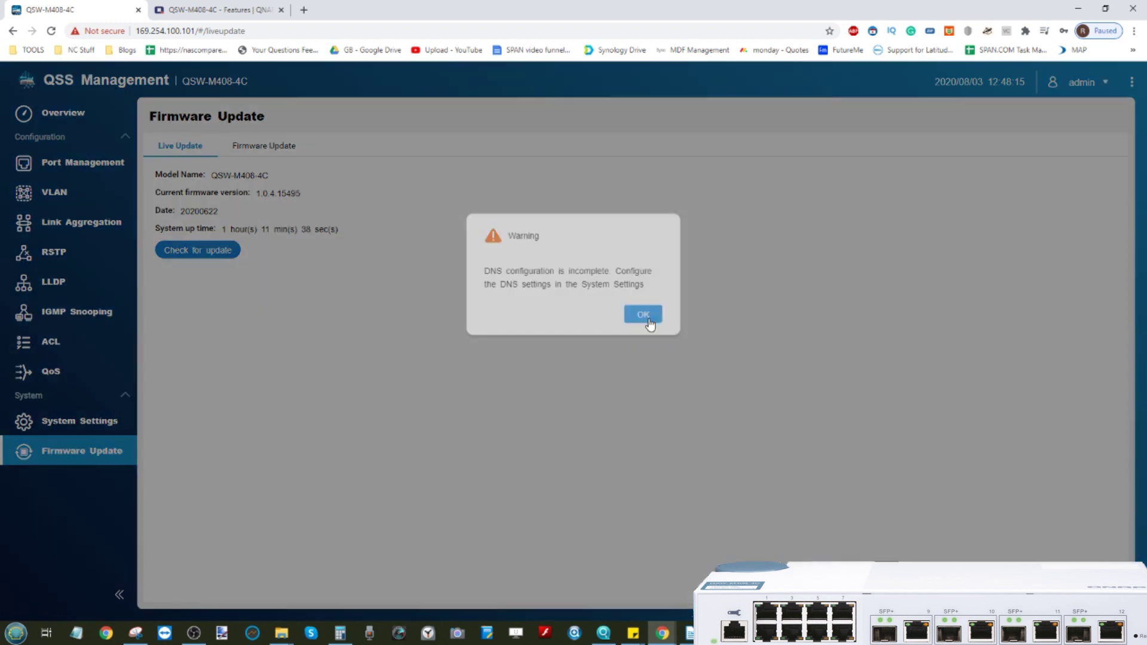
click(649, 323)
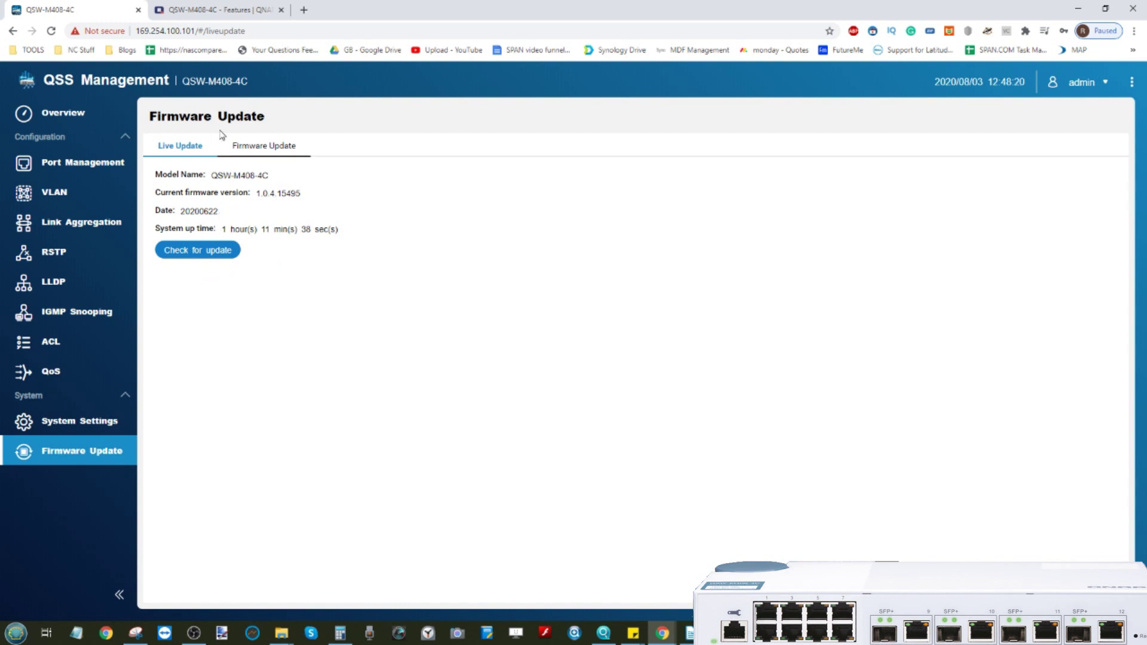
click(251, 146)
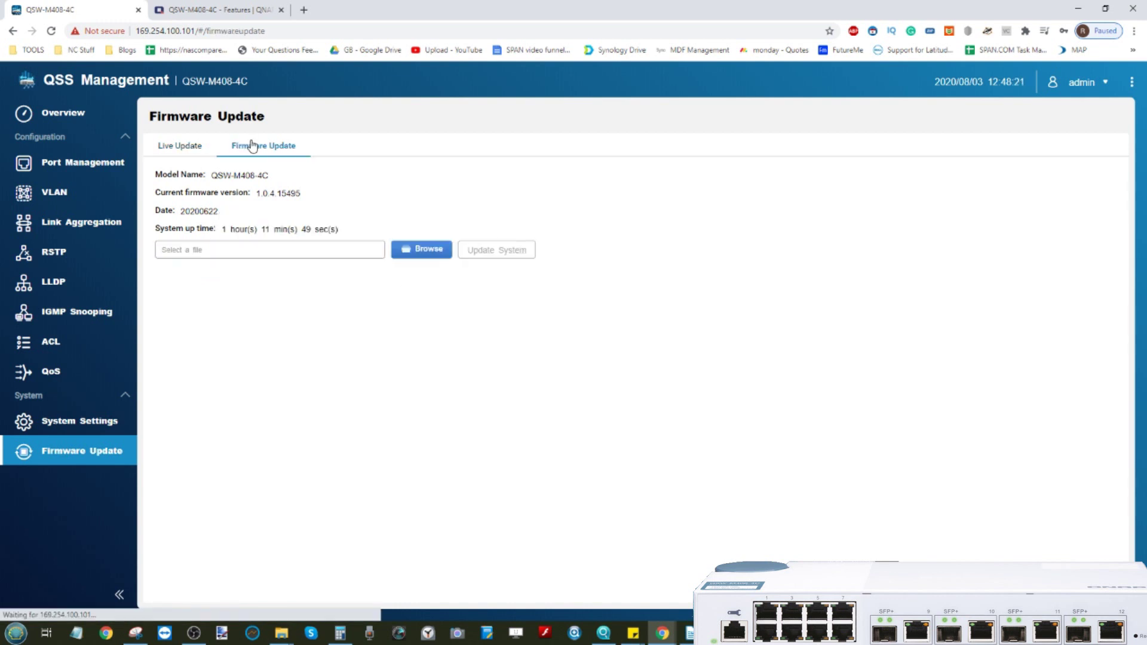
click(205, 151)
click(103, 122)
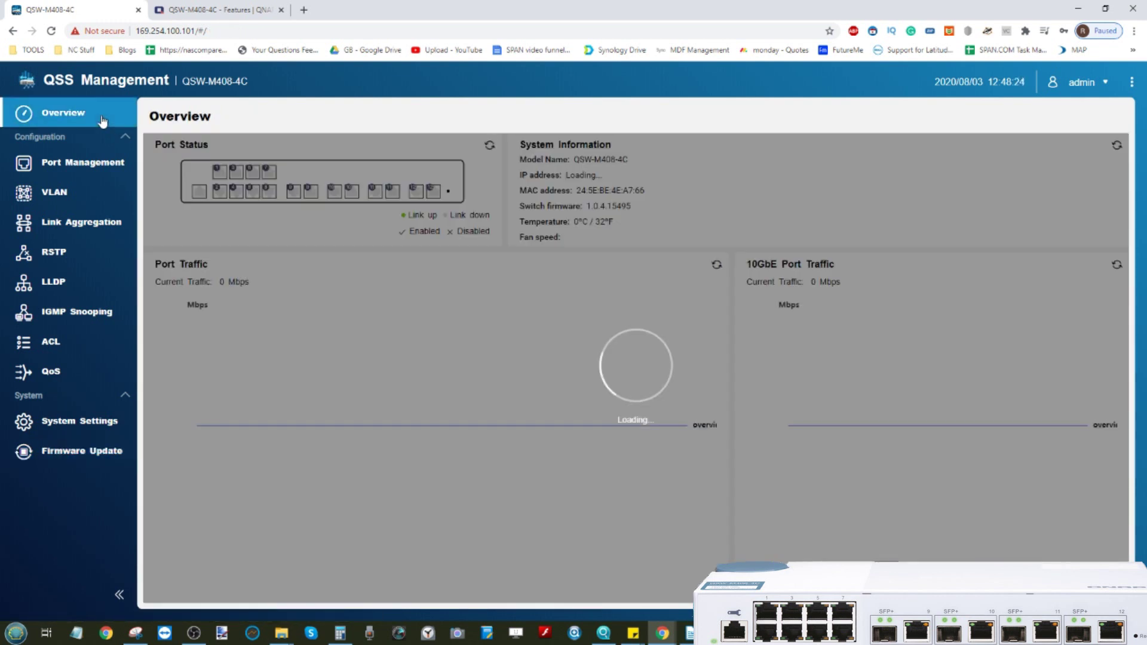